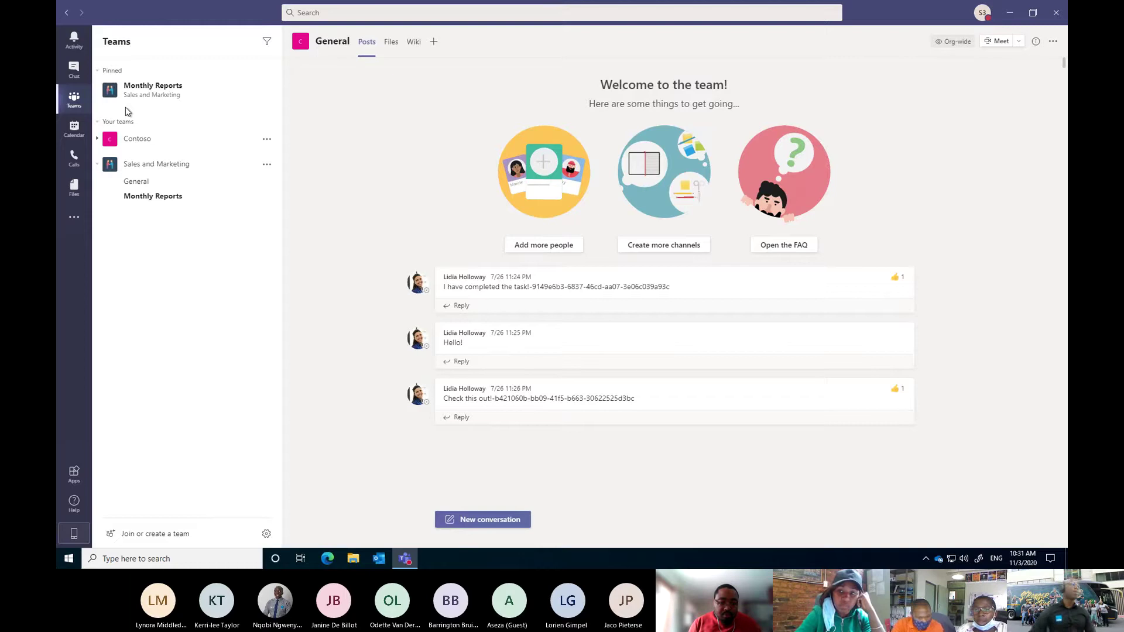
Expand the Contoso team and view the options available for managing it
{"action": "left_click", "coordinate": [99, 141]}
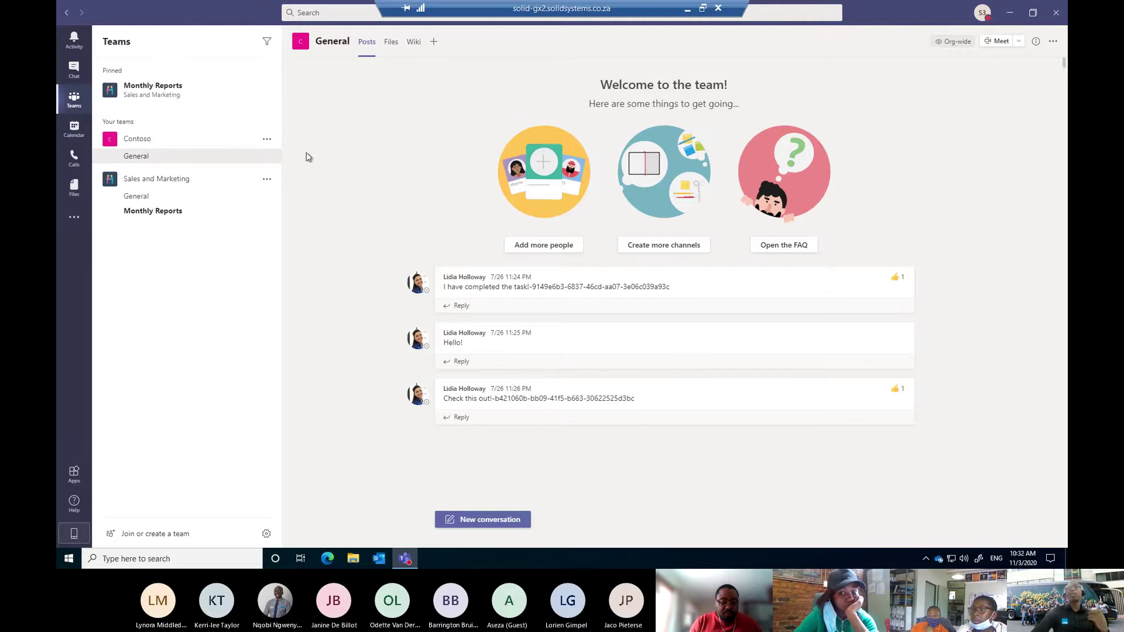
{"action": "left_click", "coordinate": [267, 139]}
{"action": "left_click", "coordinate": [229, 360]}
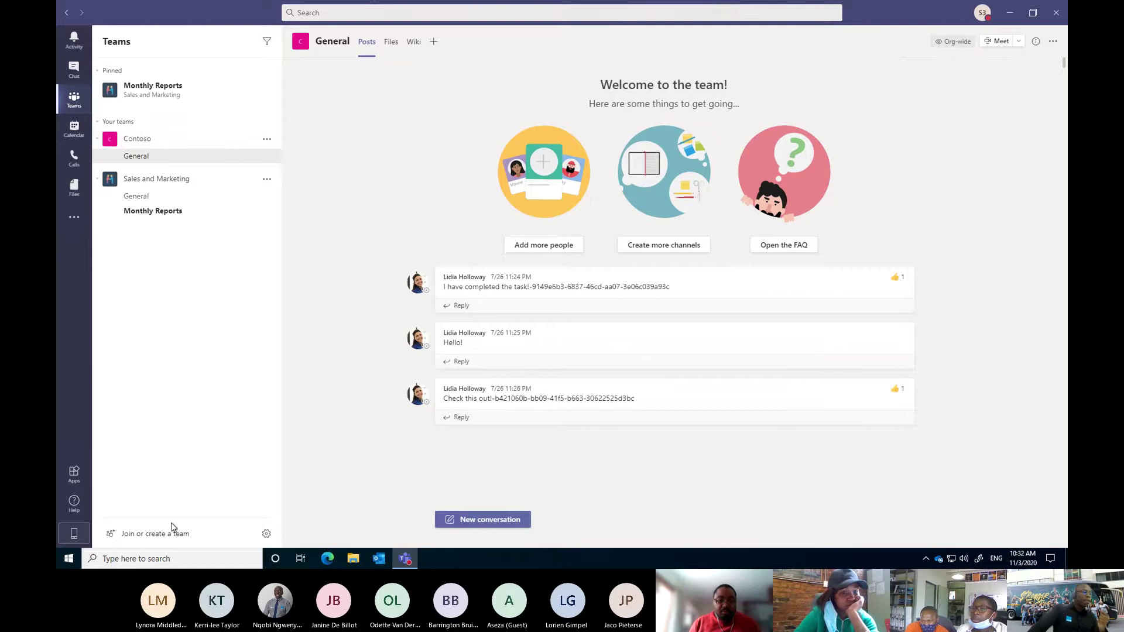
Examine the choices for joining a team with a code or creating one from an existing team, and leave without creating anything
{"action": "left_click", "coordinate": [146, 534]}
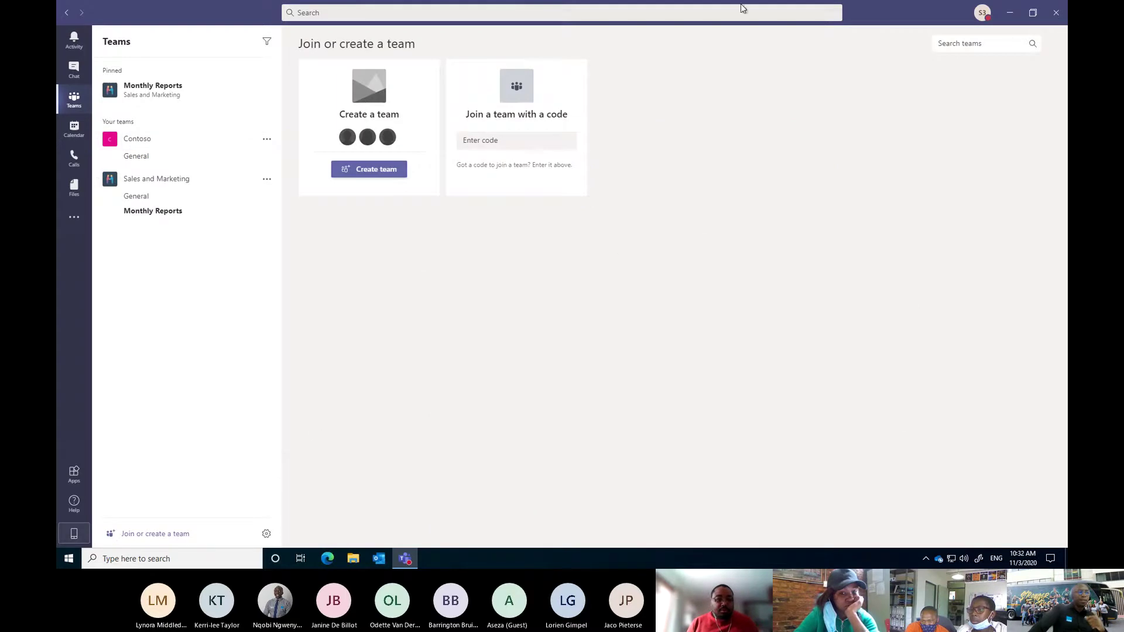
{"action": "left_click", "coordinate": [498, 140]}
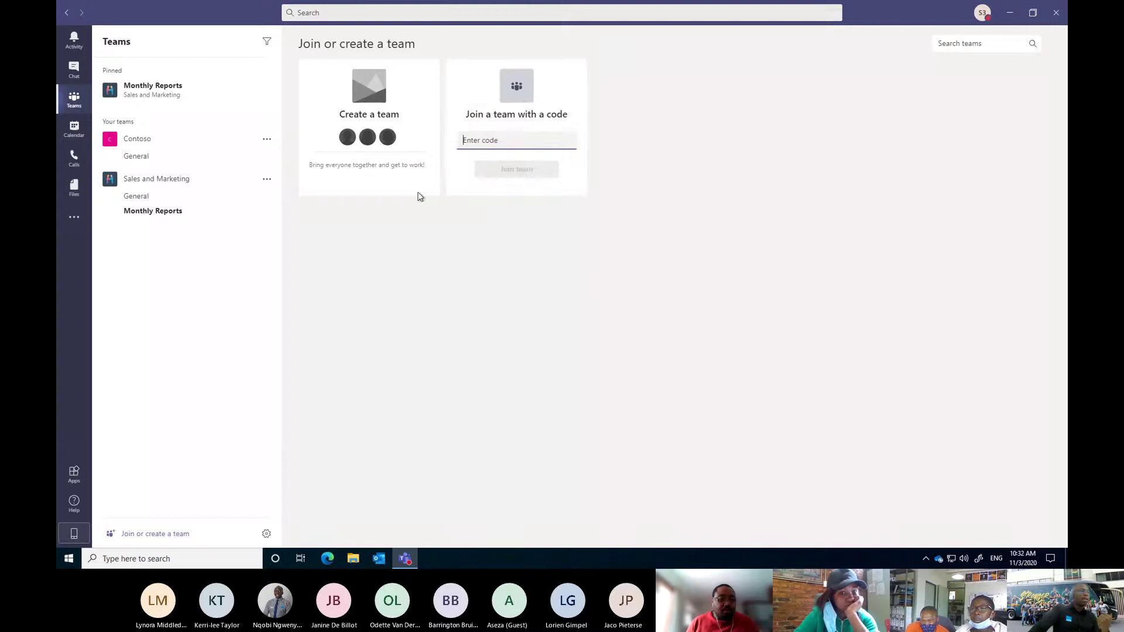
{"action": "left_click", "coordinate": [358, 170]}
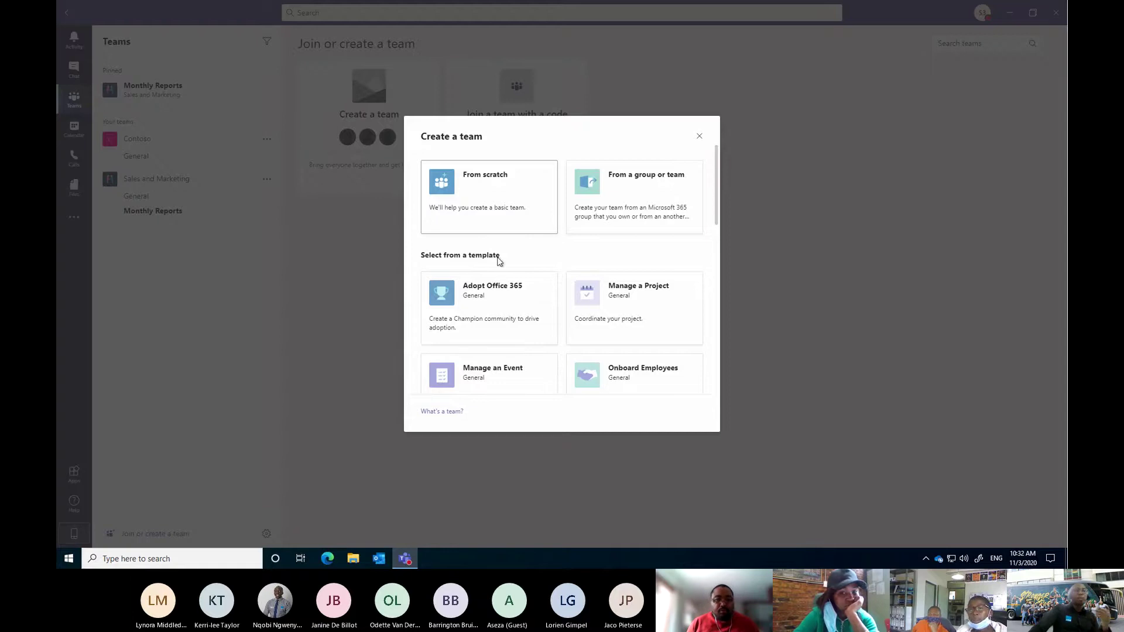
{"action": "left_click", "coordinate": [644, 183]}
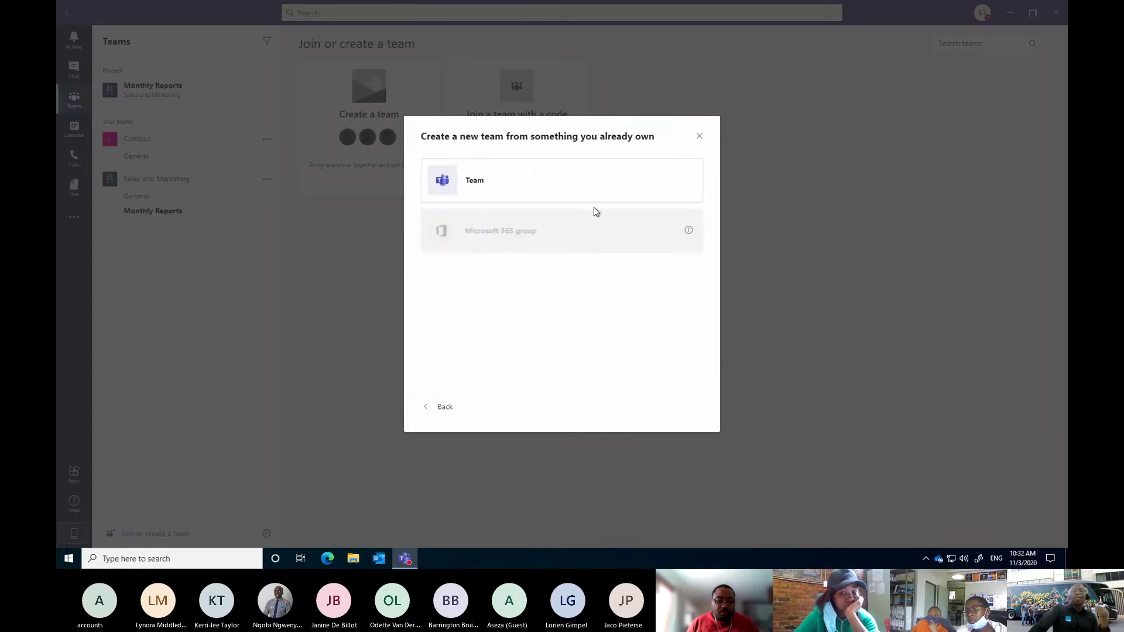
{"action": "left_click", "coordinate": [535, 185]}
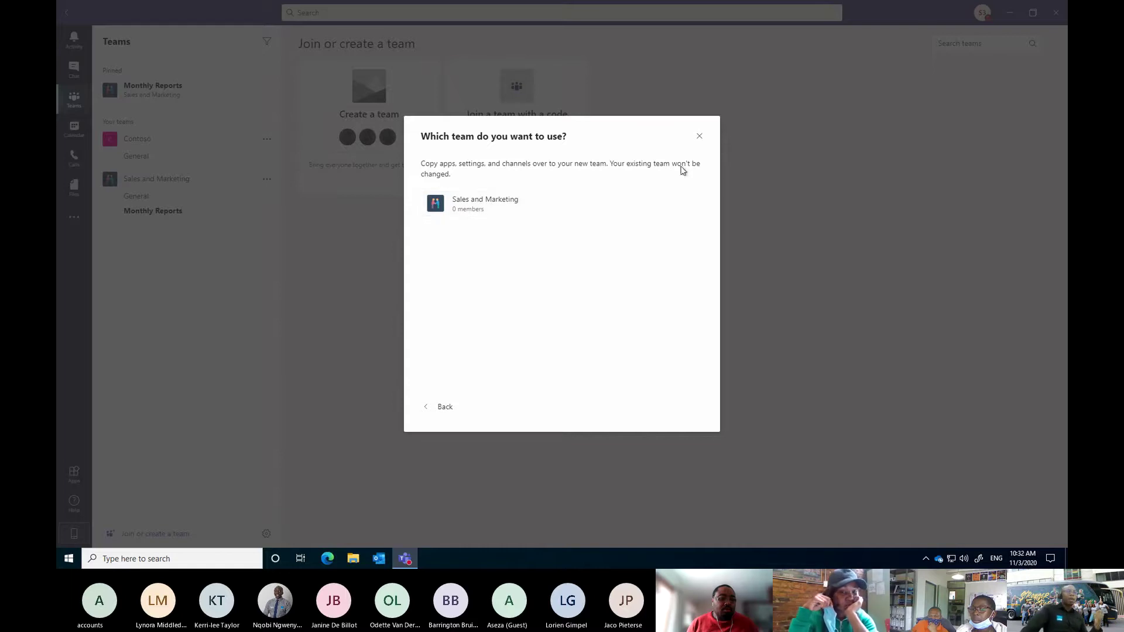
{"action": "left_click", "coordinate": [698, 138]}
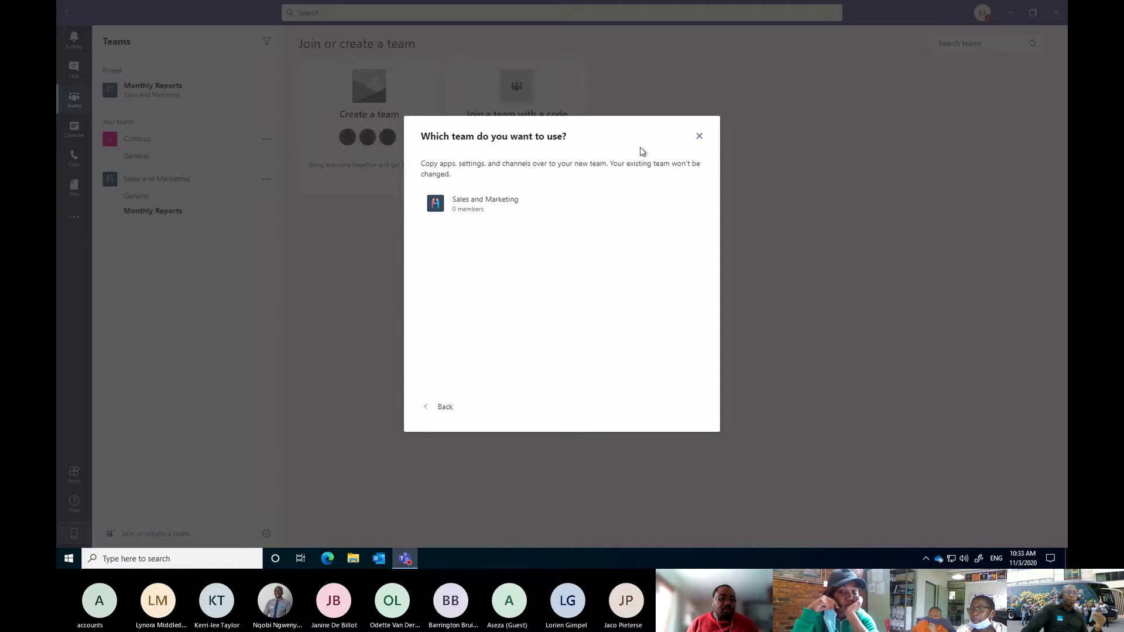
Open the General channel of the Sales and Marketing team and look through its posts and files
{"action": "left_click", "coordinate": [156, 179]}
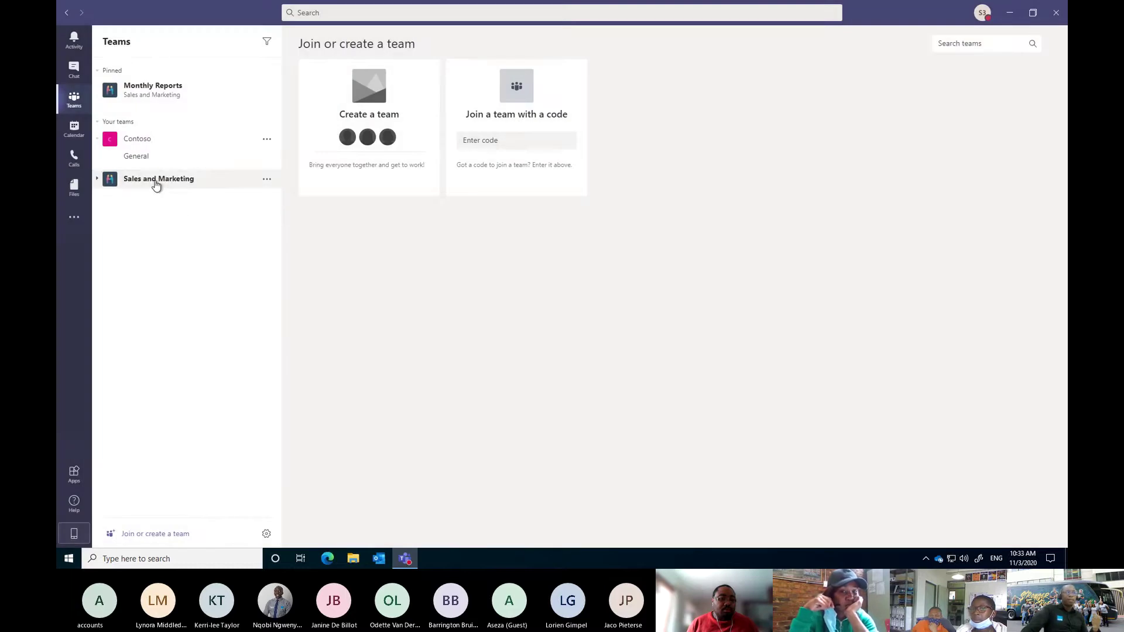
{"action": "left_click", "coordinate": [156, 182]}
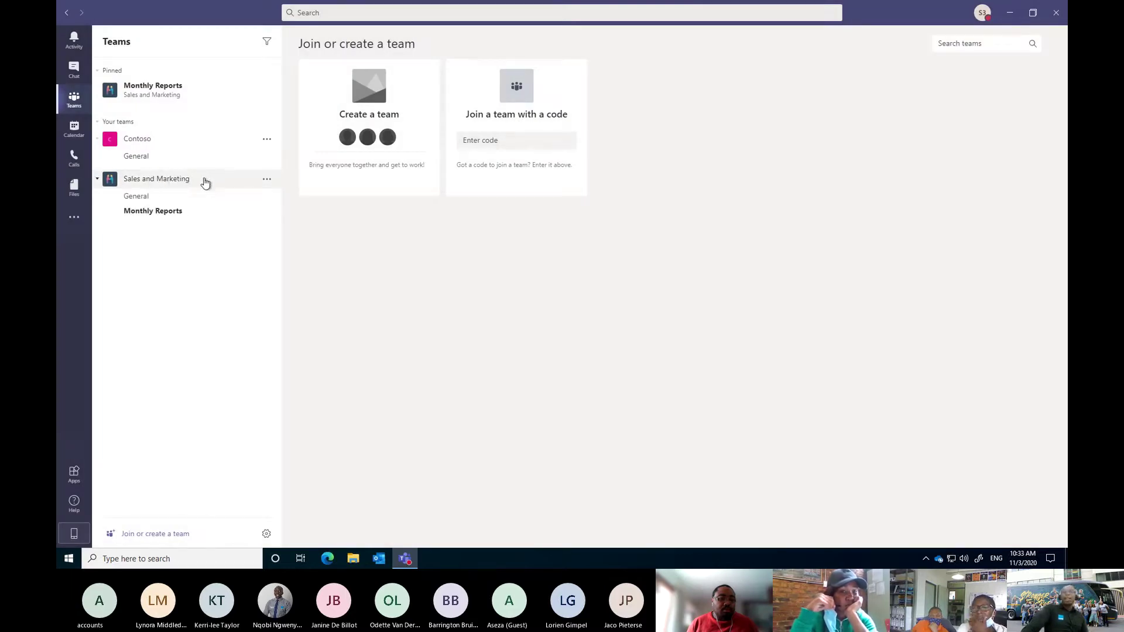
{"action": "left_click", "coordinate": [146, 200]}
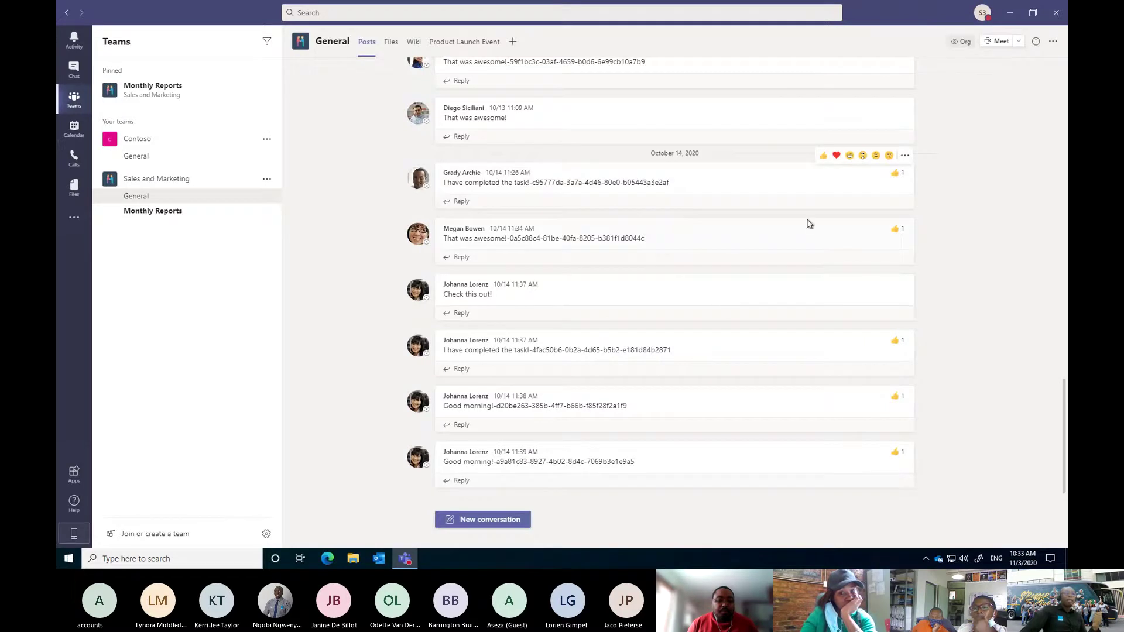
{"action": "scroll", "coordinate": [800, 210], "scroll_direction": "up", "scroll_amount": 6}
{"action": "scroll", "coordinate": [796, 208], "scroll_direction": "down", "scroll_amount": 6}
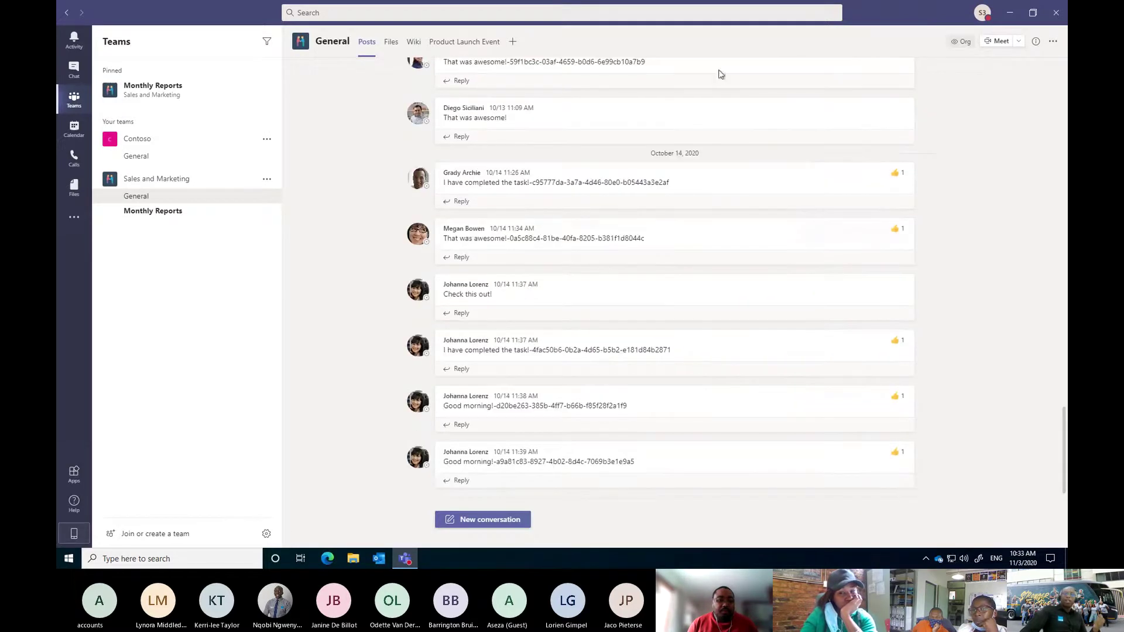
{"action": "left_click", "coordinate": [391, 42]}
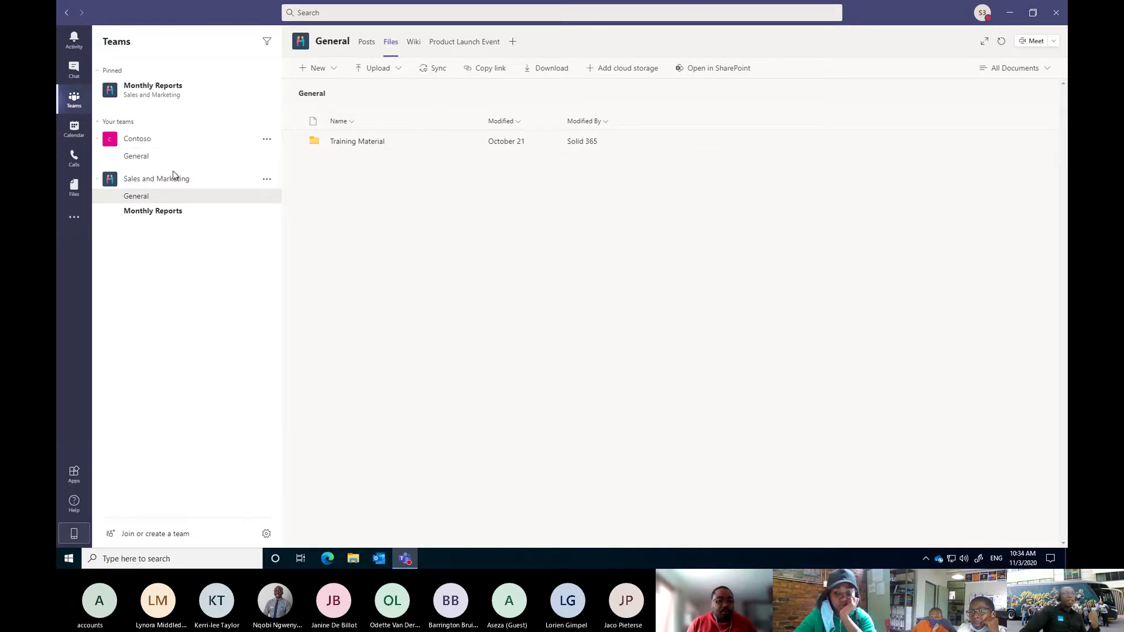
{"action": "left_click", "coordinate": [369, 54]}
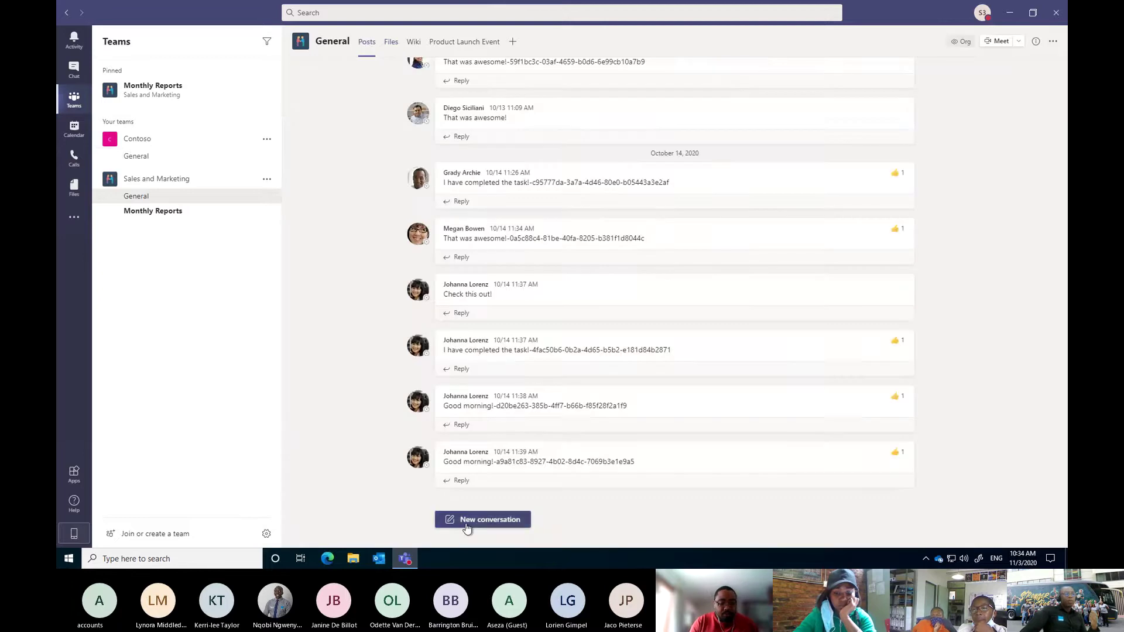
View the attachment sources offered for a new conversation in the General channel, then return to the channel's files
{"action": "left_click", "coordinate": [467, 520]}
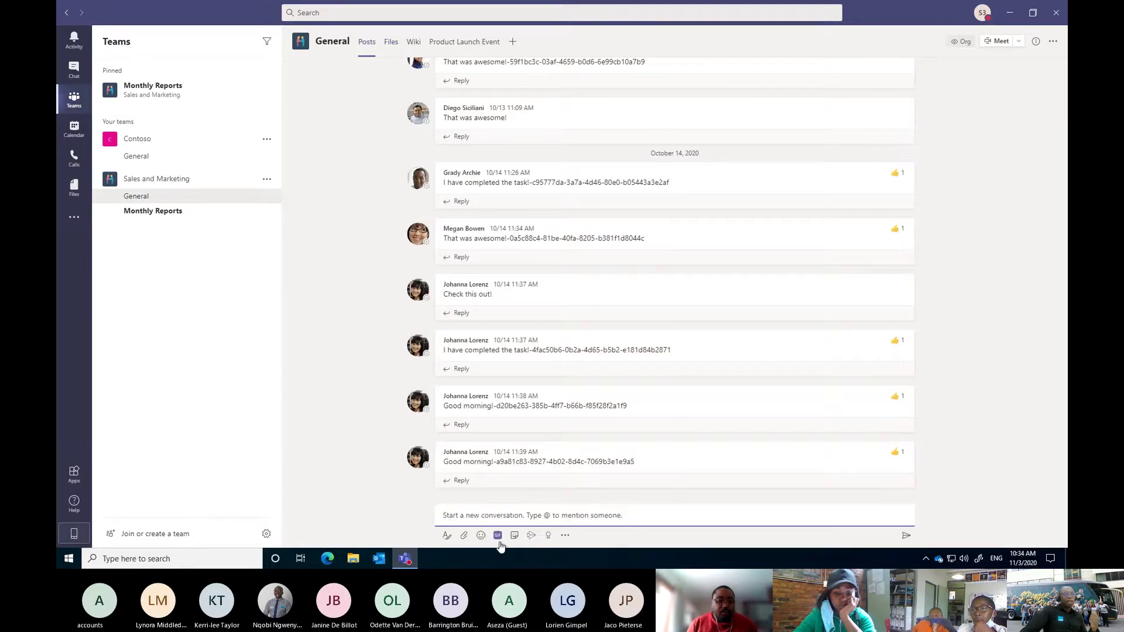
{"action": "left_click", "coordinate": [465, 537]}
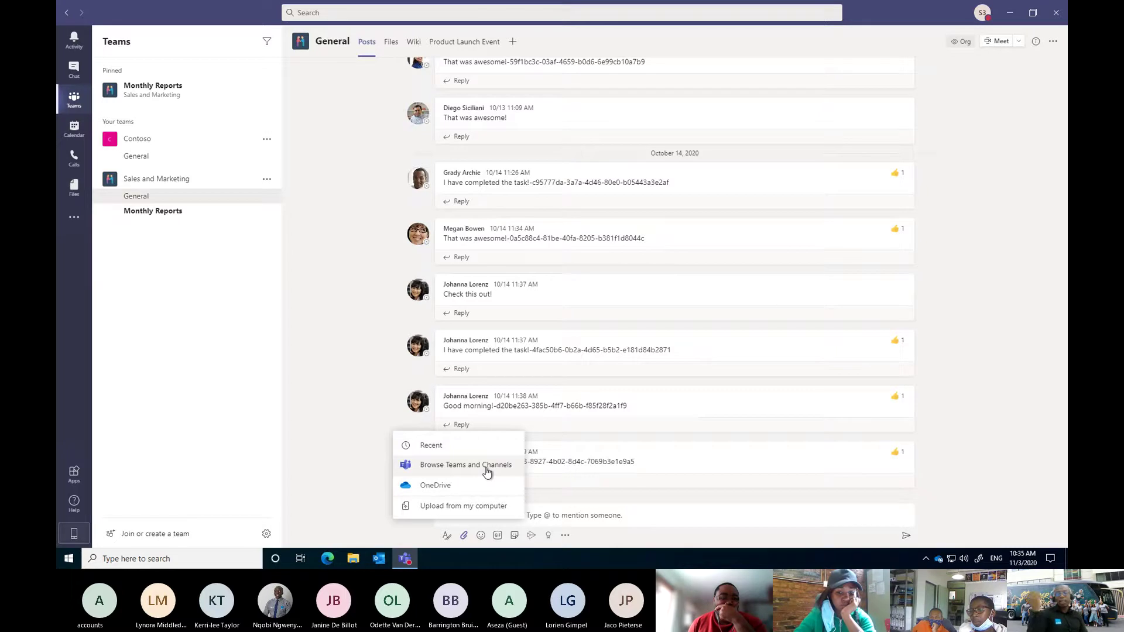
{"action": "left_click", "coordinate": [382, 96]}
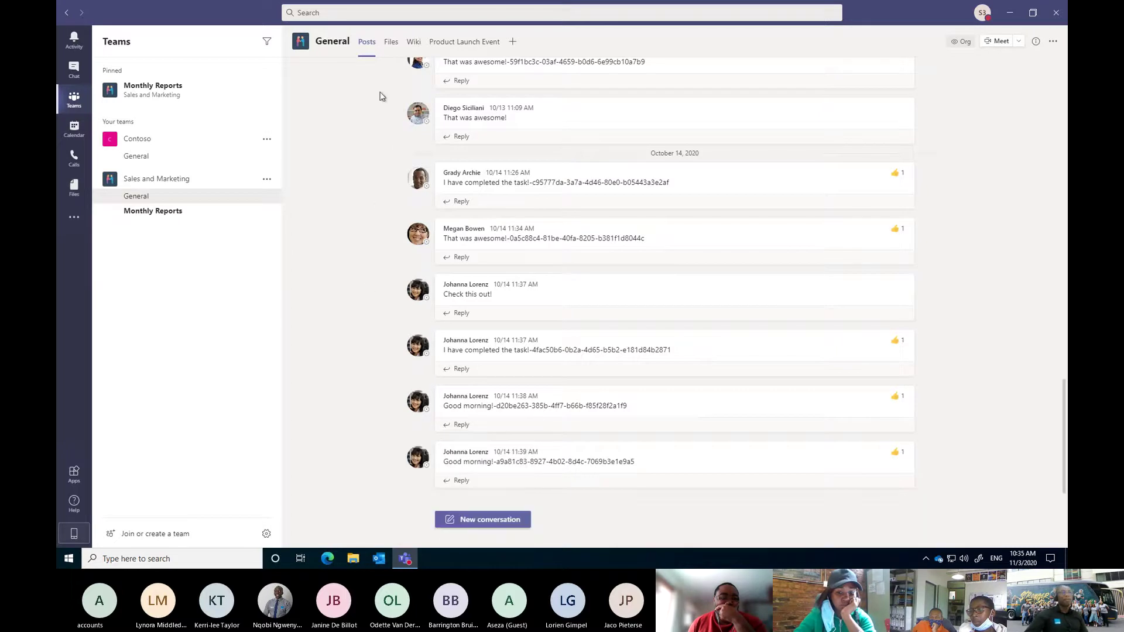
{"action": "left_click", "coordinate": [391, 42]}
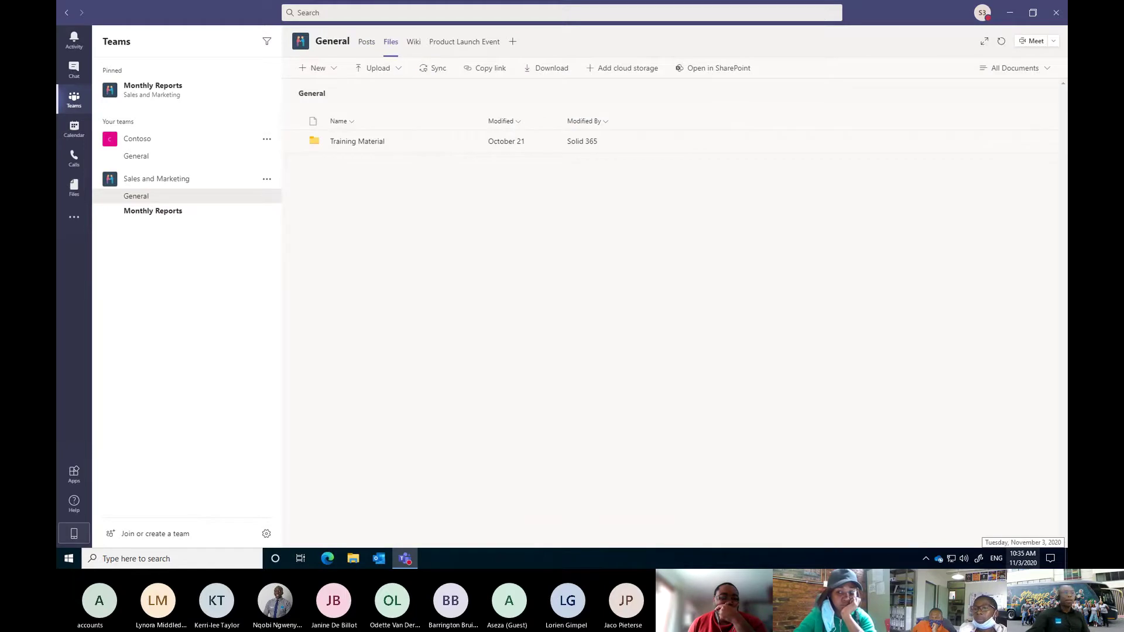
Switch to the other Teams account's window and open a new conversation in the General channel of the team named Team
{"action": "key", "text": "alt+Tab"}
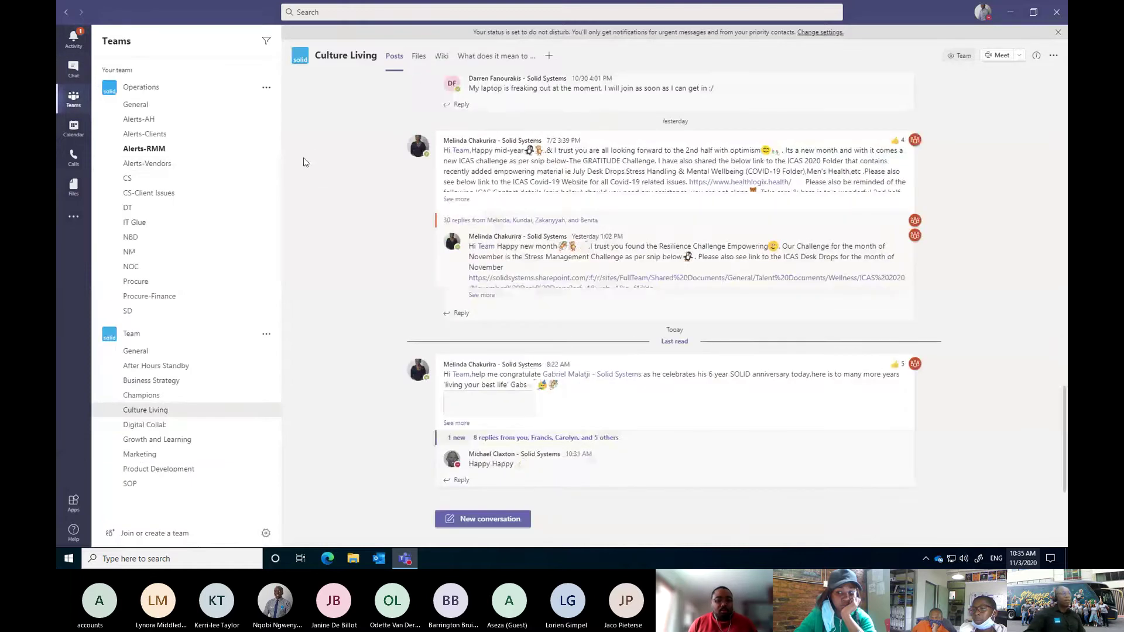
{"action": "left_click", "coordinate": [151, 353]}
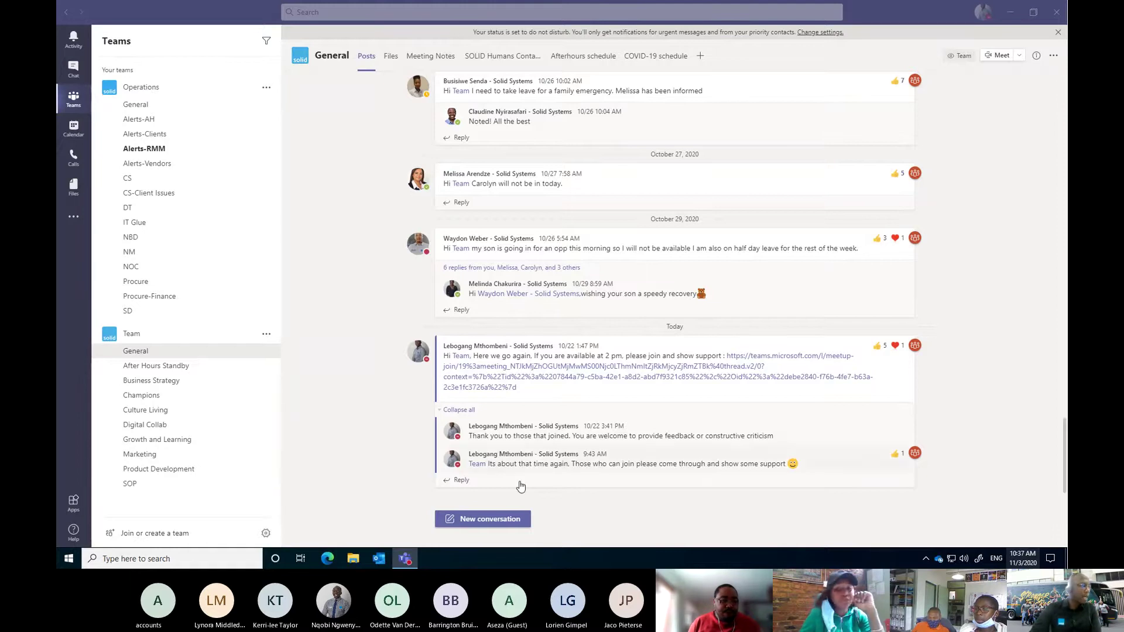
{"action": "left_click", "coordinate": [492, 519]}
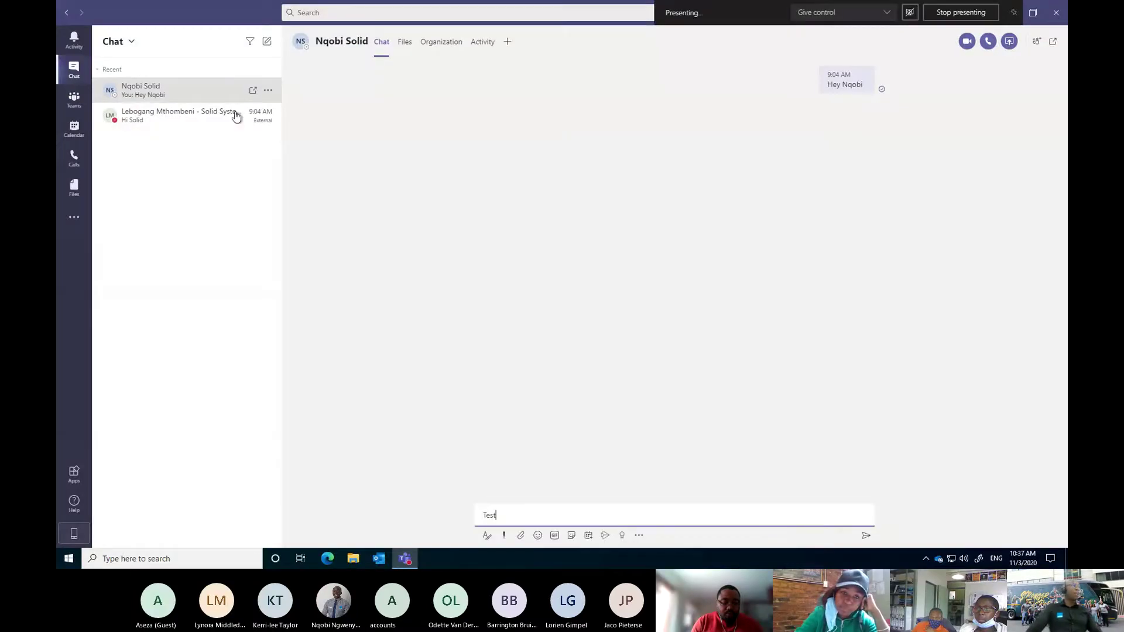
Open the chat with the external contact, draft the start of a greeting and check the contact's profile card
{"action": "left_click", "coordinate": [142, 125]}
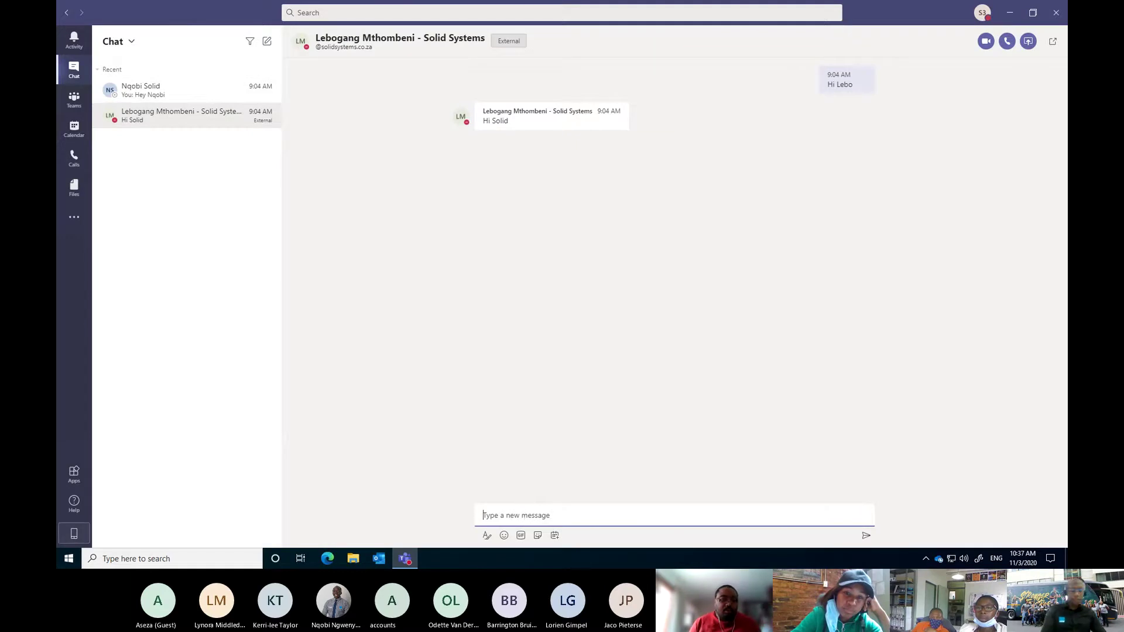
{"action": "type", "text": "Hi Thui"}
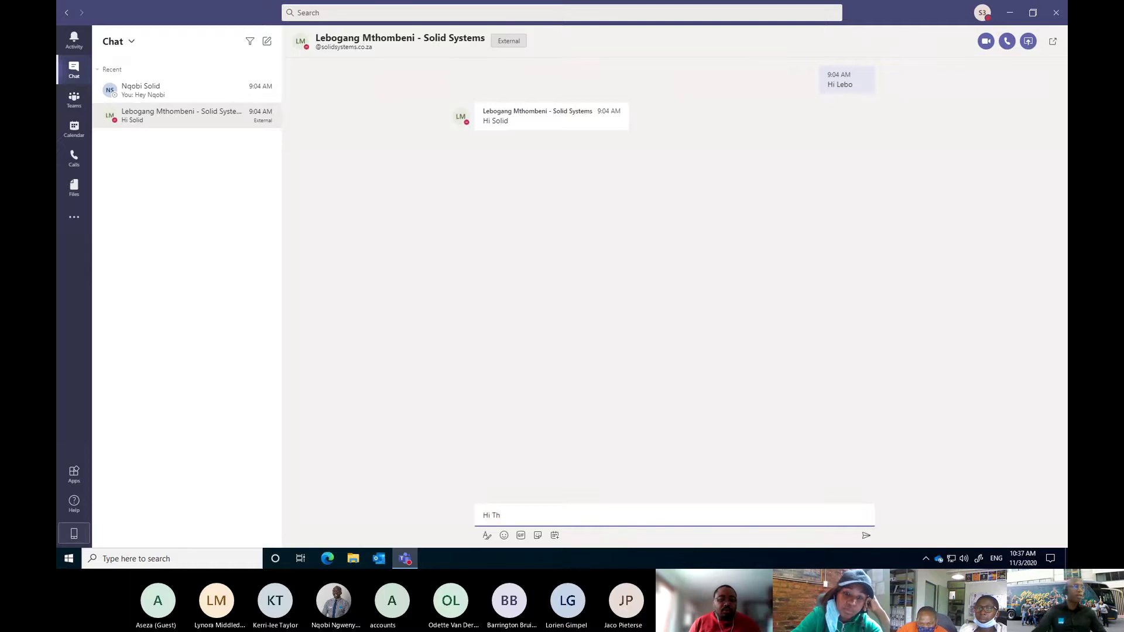
{"action": "double_click", "coordinate": [418, 37]}
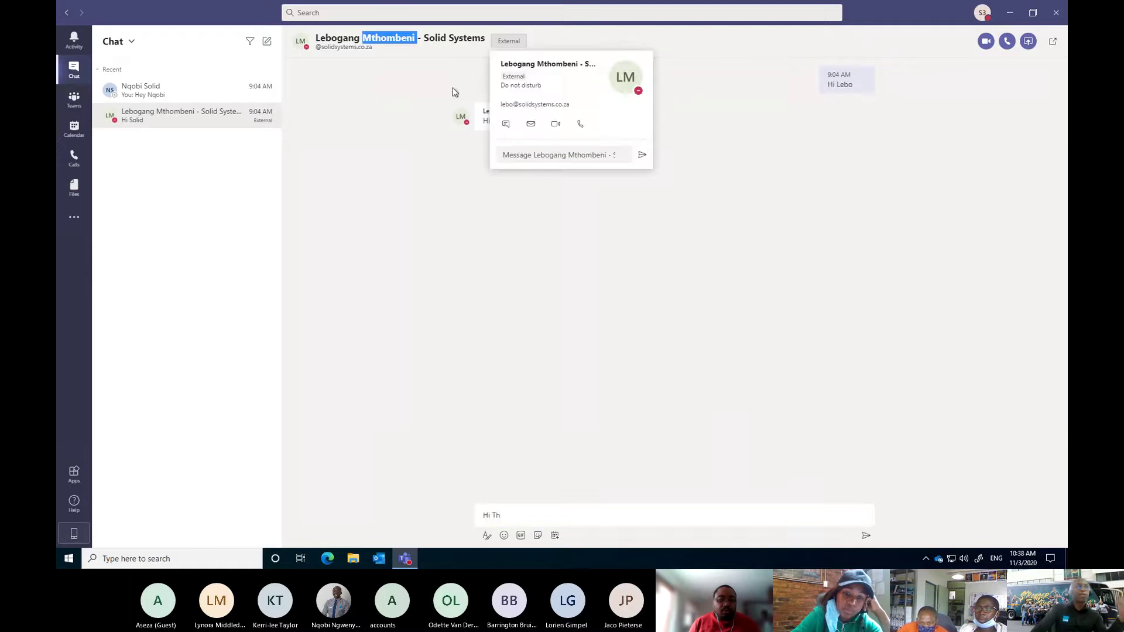
{"action": "left_click", "coordinate": [674, 456]}
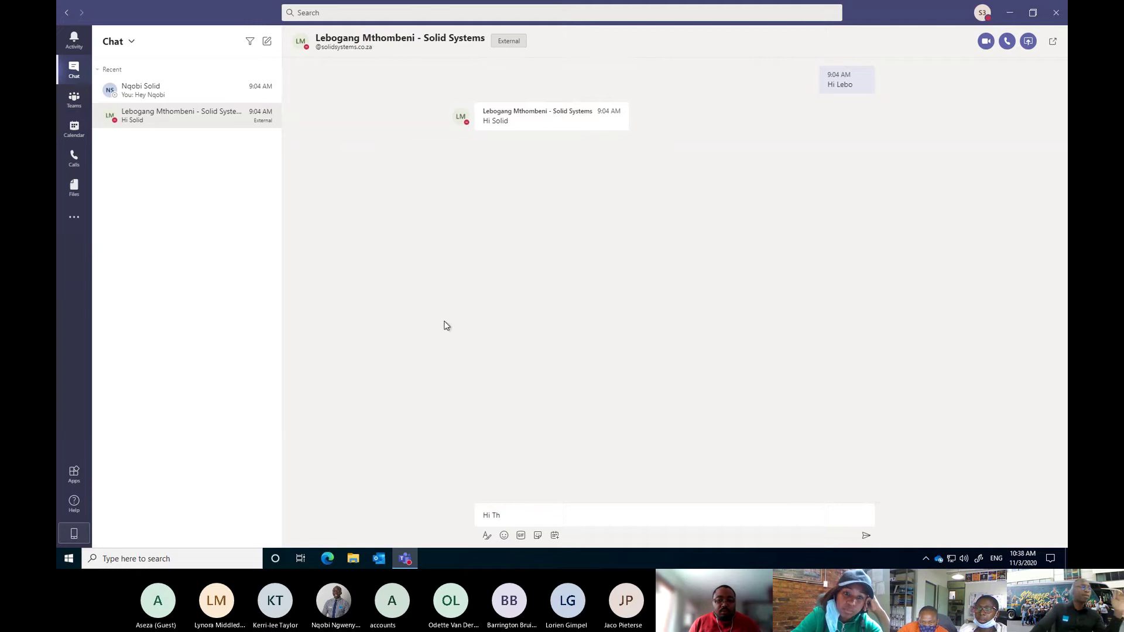
Open the chat with the internal colleague and view that colleague's contact card
{"action": "left_click", "coordinate": [176, 93]}
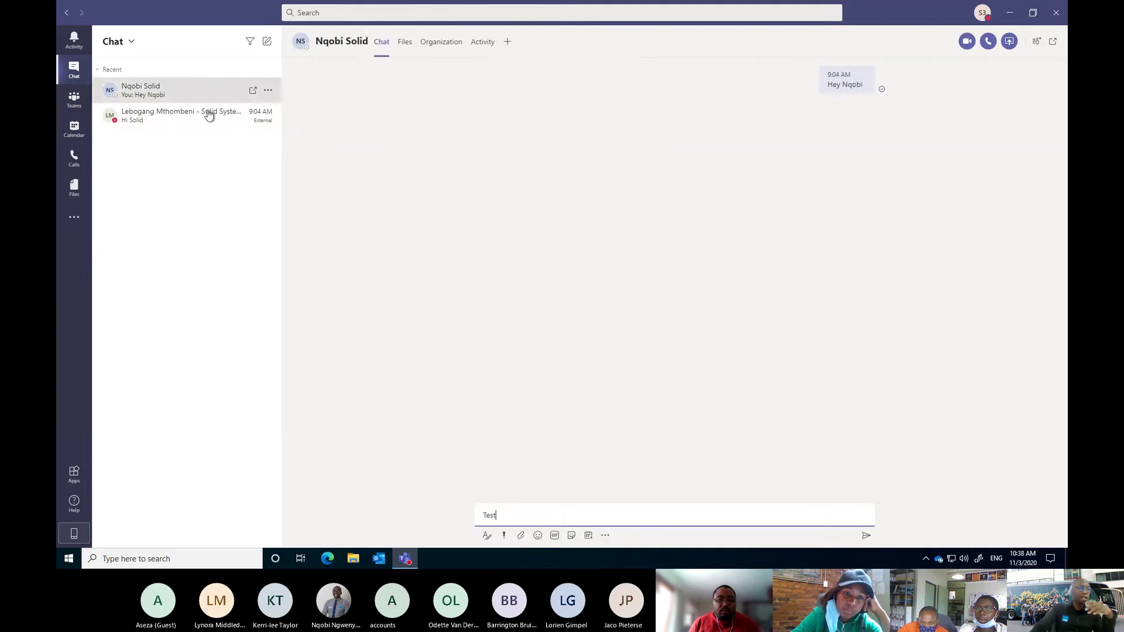
{"action": "mouse_move", "coordinate": [348, 43]}
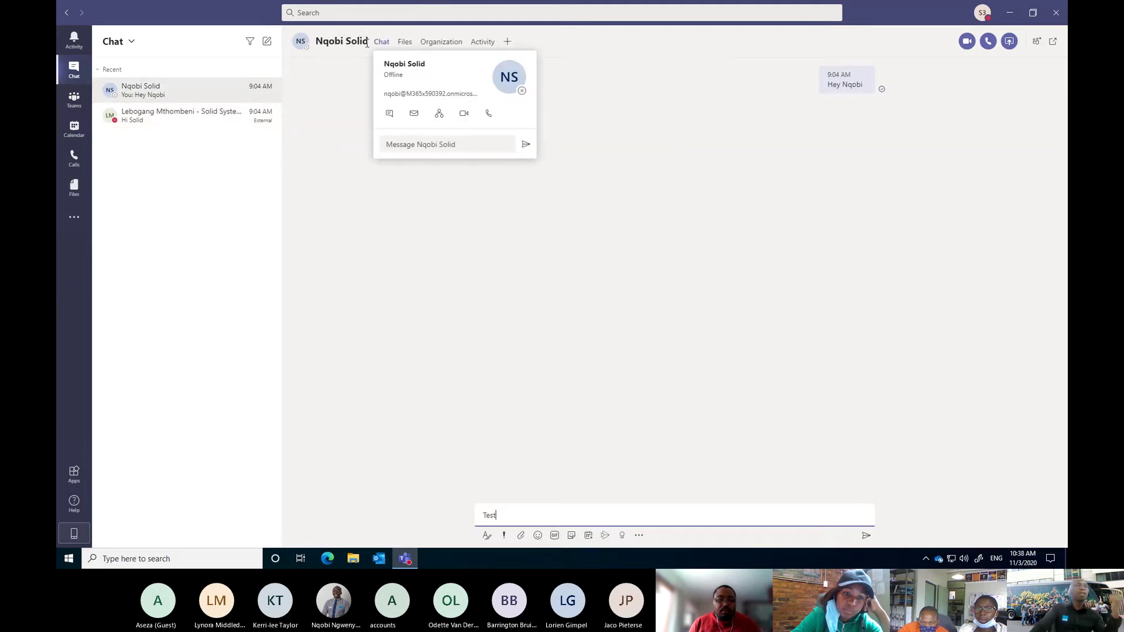
{"action": "left_click_drag", "start_coordinate": [368, 44], "coordinate": [325, 37]}
{"action": "left_click", "coordinate": [740, 388]}
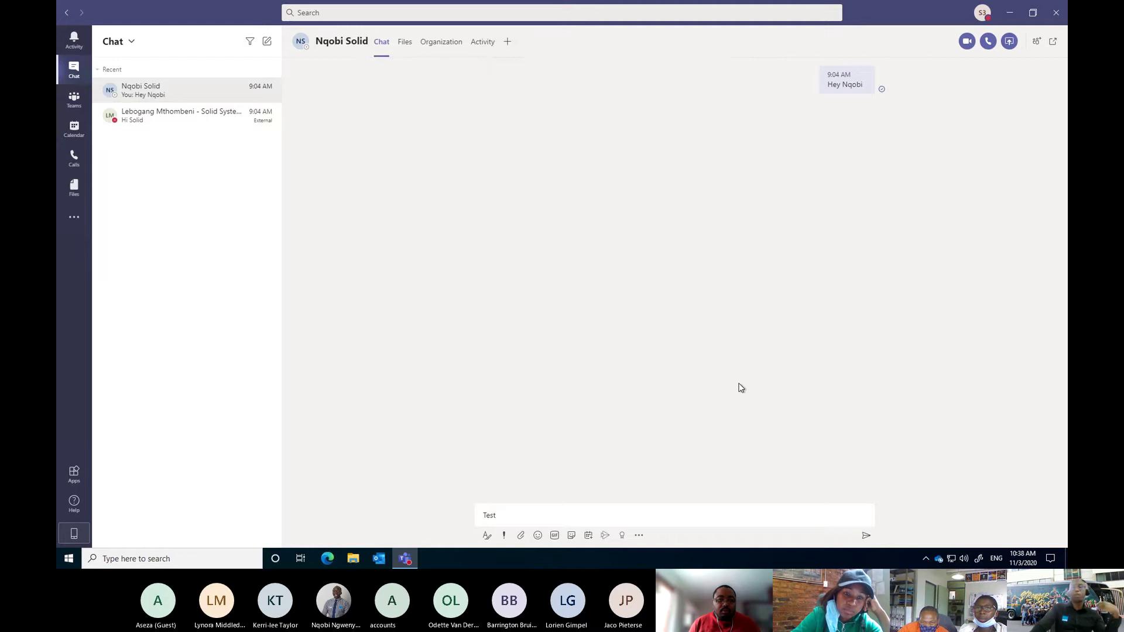
{"action": "mouse_move", "coordinate": [305, 44]}
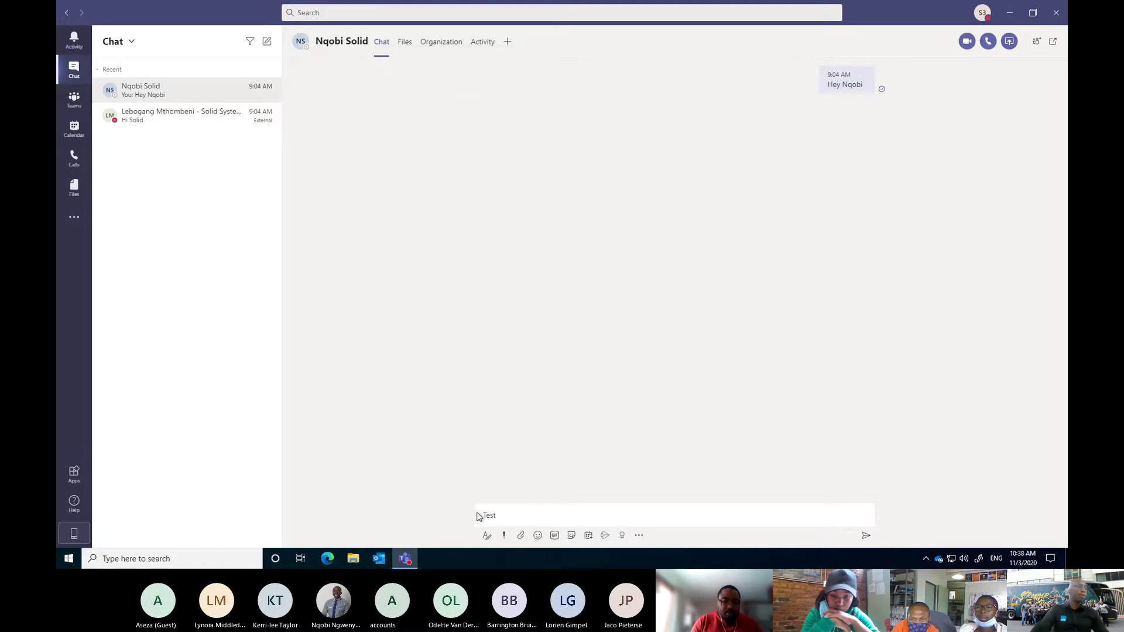
Replace the draft in the internal colleague's chat with "This is a test message"
{"action": "left_click", "coordinate": [520, 521]}
{"action": "left_click_drag", "start_coordinate": [491, 514], "coordinate": [474, 513]}
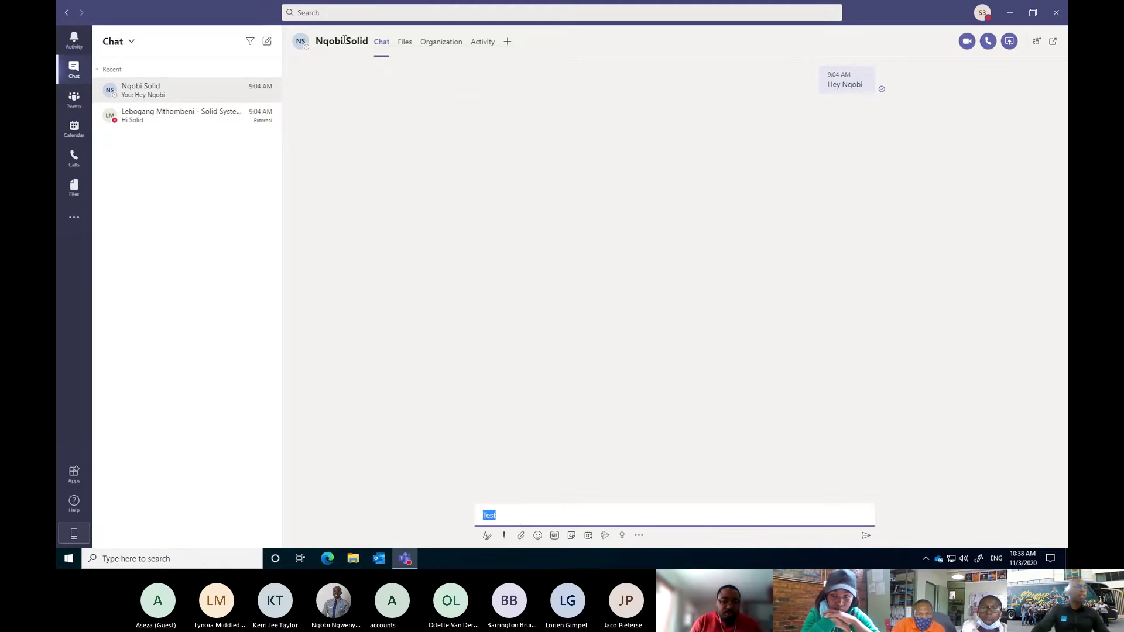
{"action": "mouse_move", "coordinate": [309, 52]}
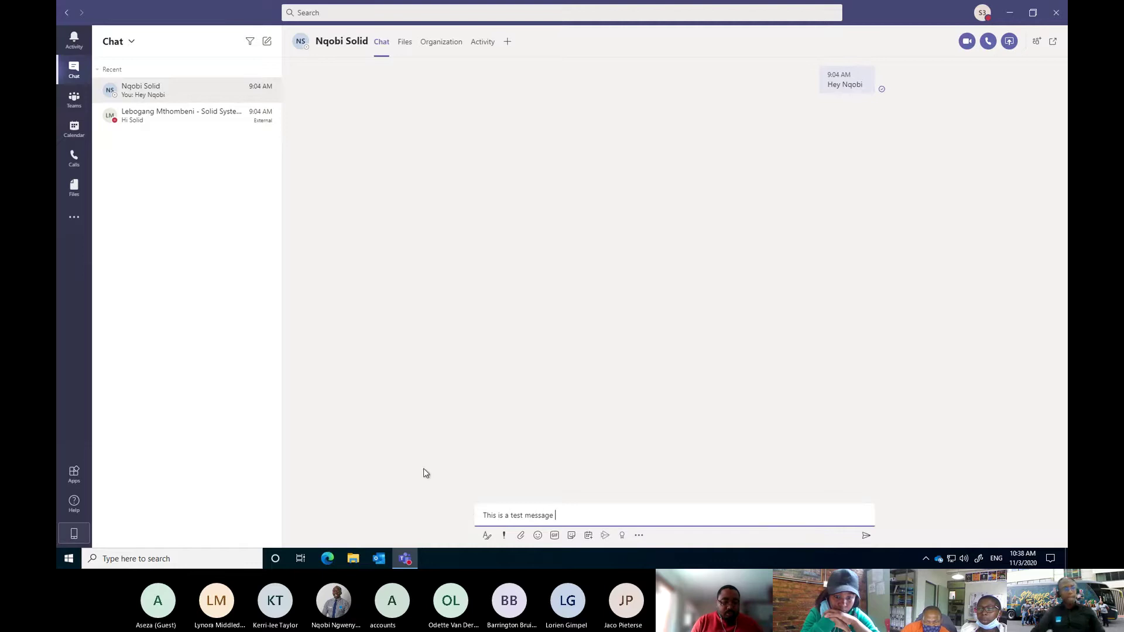
Mark the test message as Urgent and send it
{"action": "left_click", "coordinate": [505, 536]}
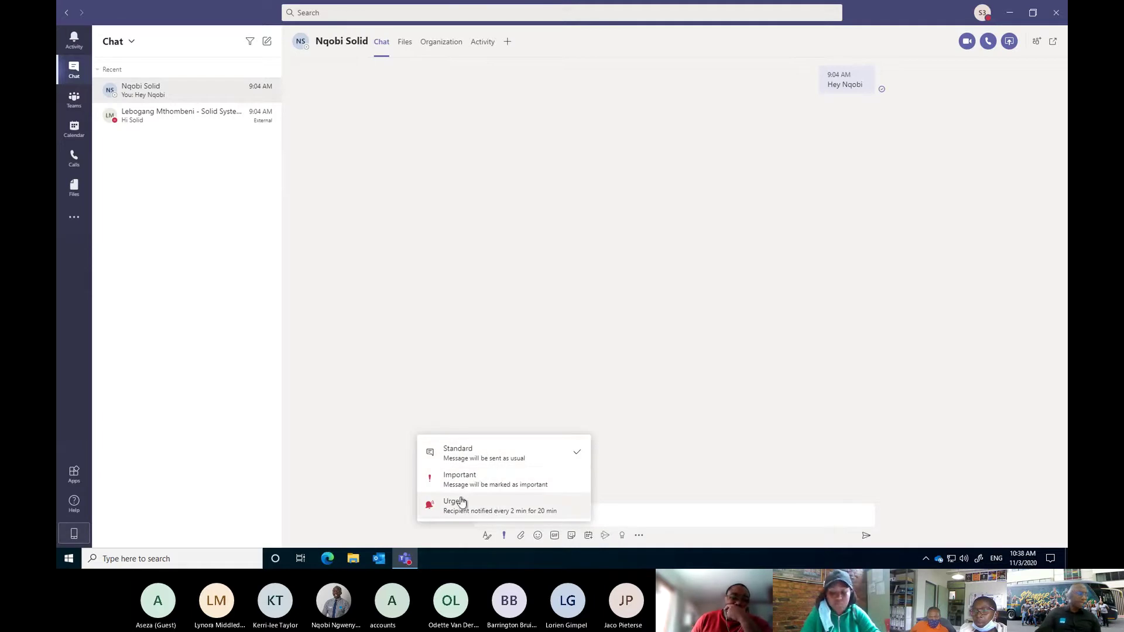
{"action": "left_click", "coordinate": [534, 518]}
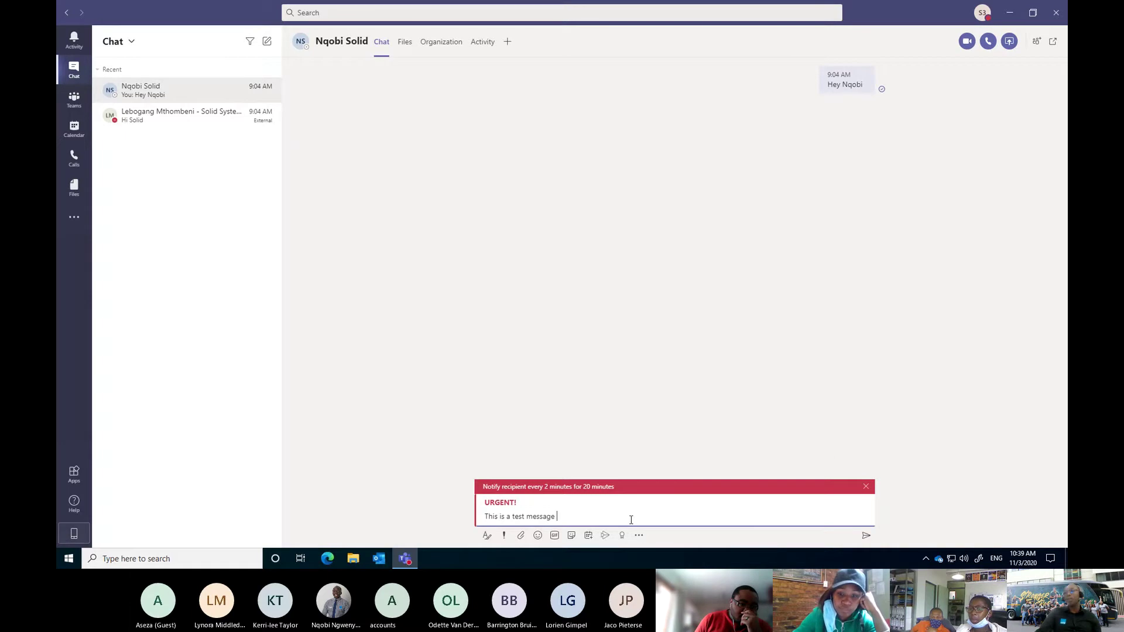
{"action": "left_click", "coordinate": [865, 537]}
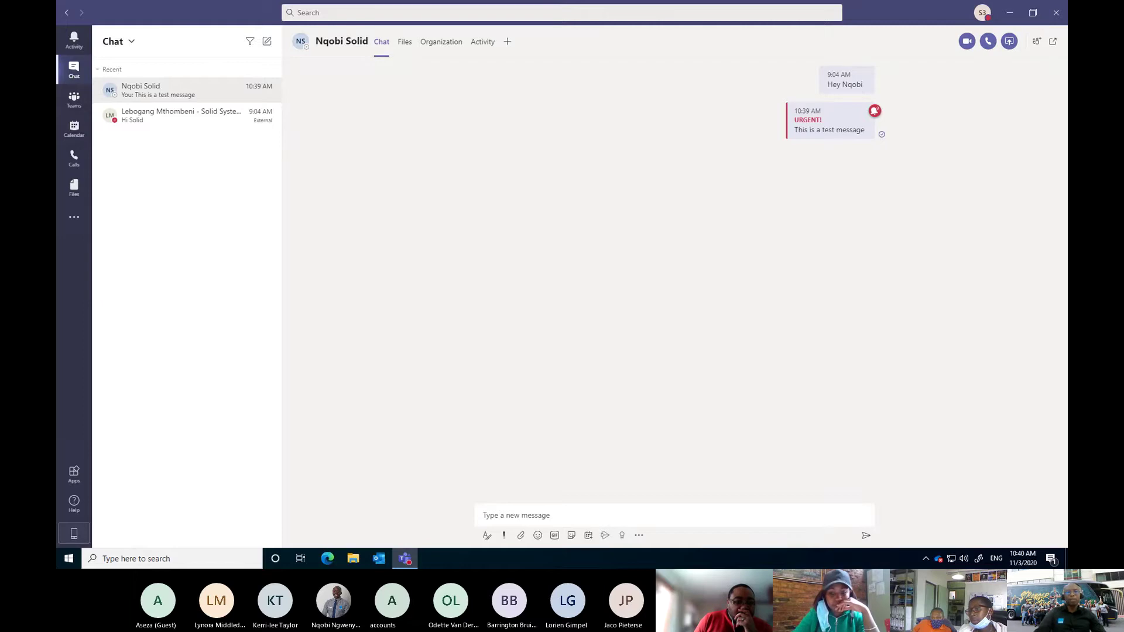
Switch to the "Making the most of Microsoft 365" meeting window to view its chat
{"action": "left_click_drag", "start_coordinate": [58, 3], "coordinate": [280, 0]}
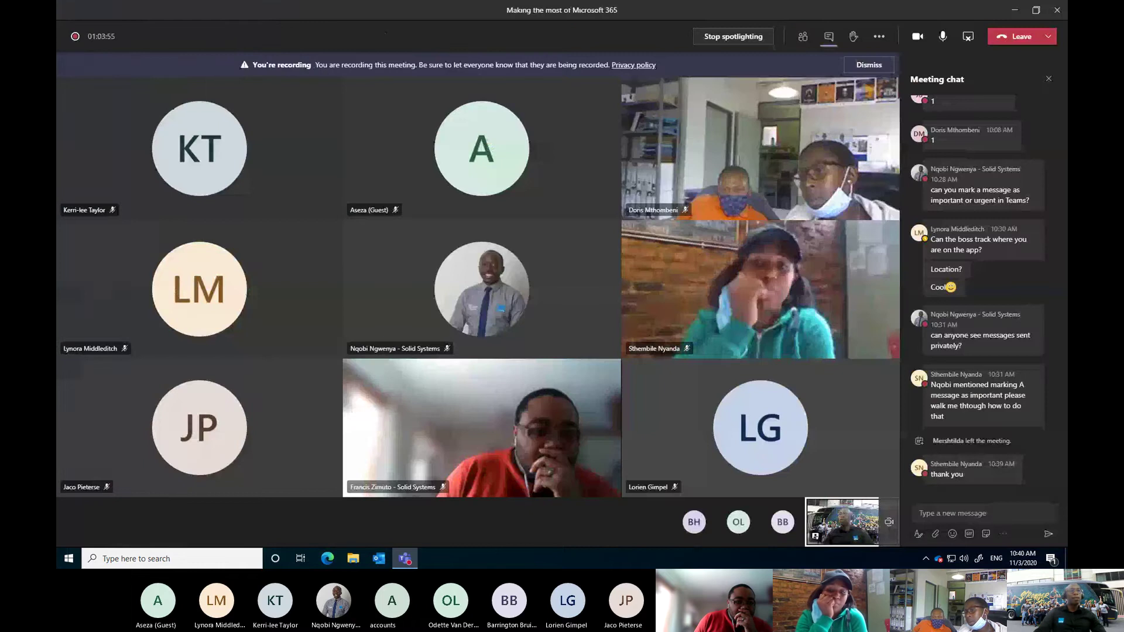
Switch to the Solid Systems Teams window and open the files of the General channel in the team named Team
{"action": "key", "text": "alt+Tab"}
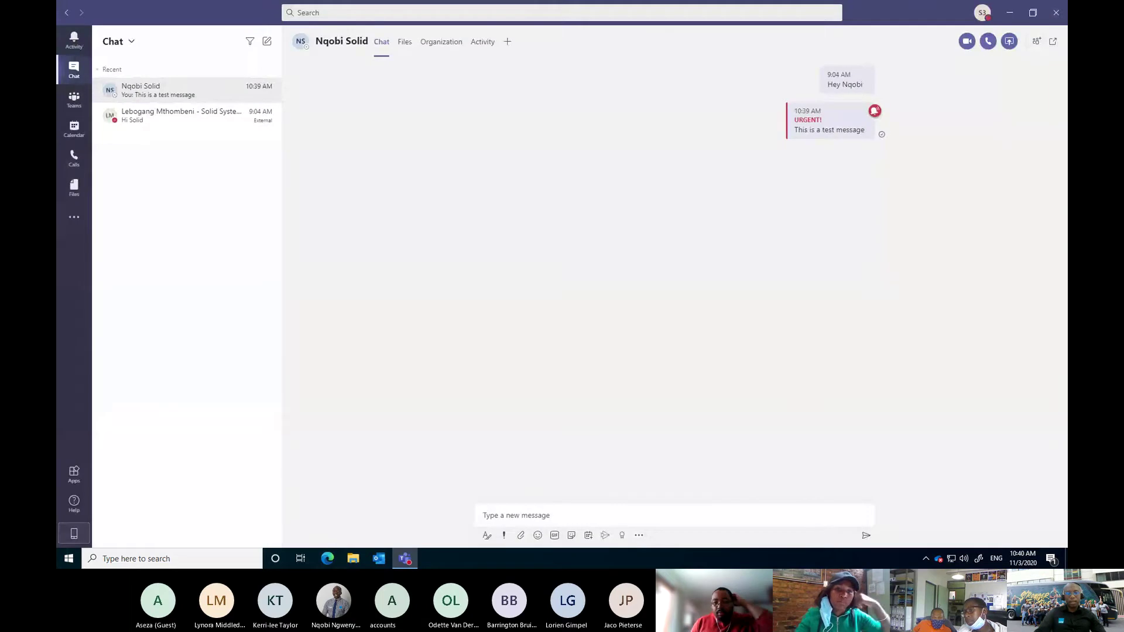
{"action": "key", "text": "alt+Tab"}
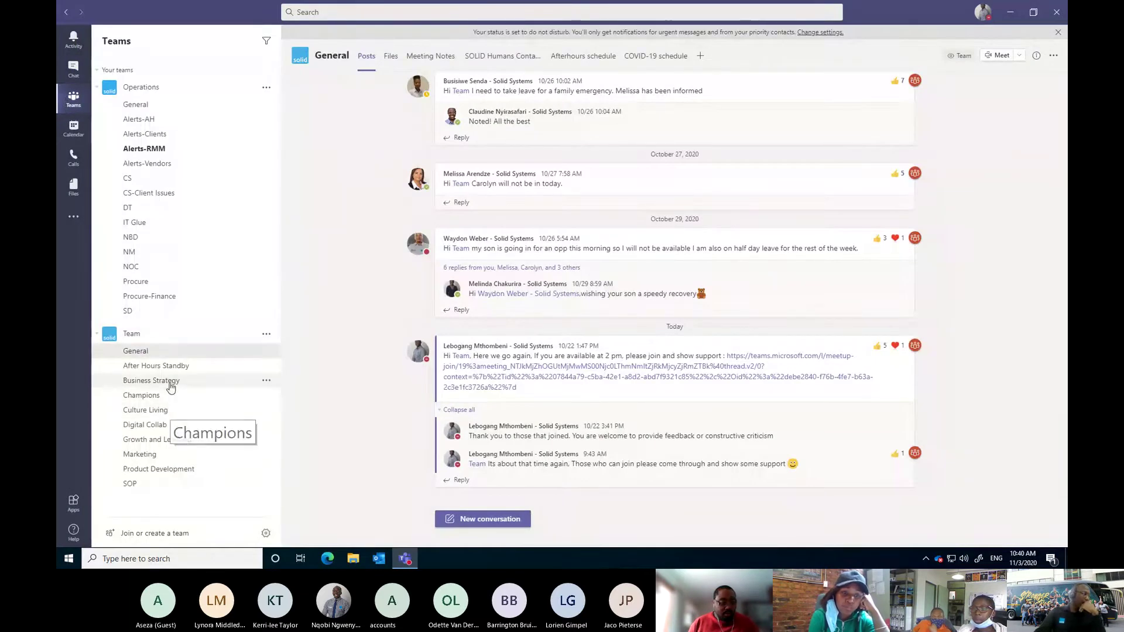
{"action": "left_click", "coordinate": [391, 56]}
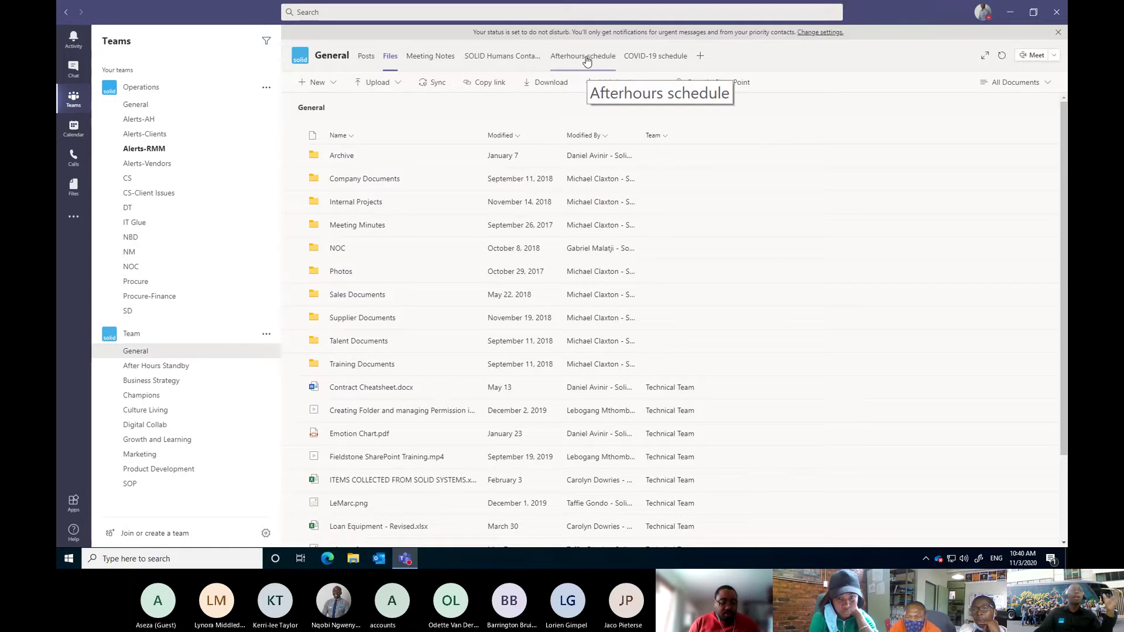
Browse the apps that can be added as a tab to the General channel and close the list without adding one
{"action": "left_click", "coordinate": [700, 58]}
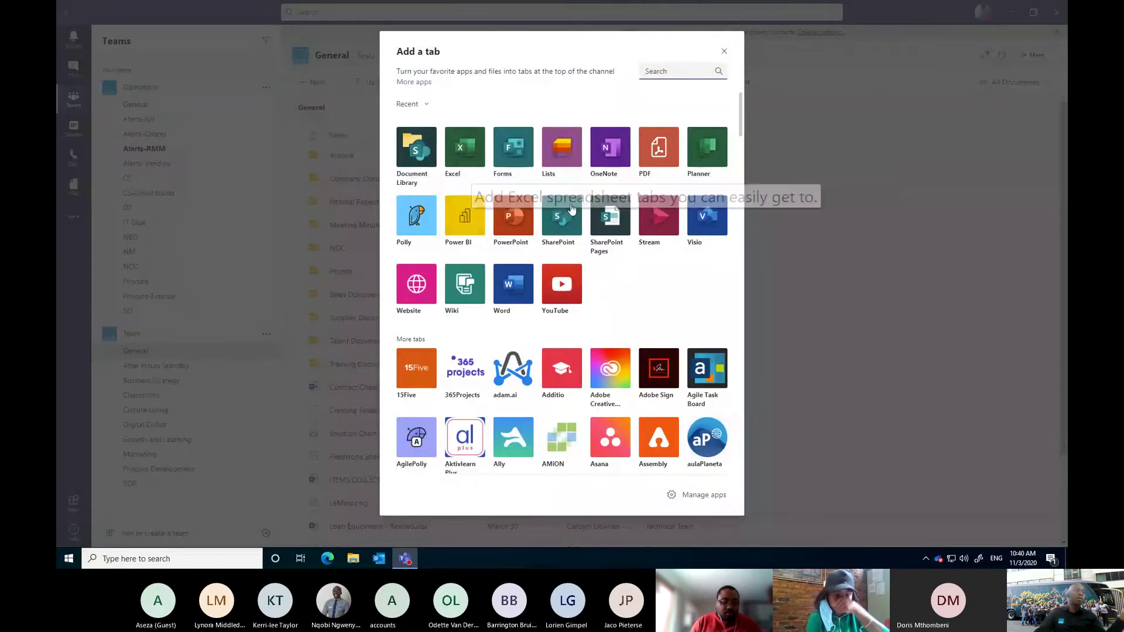
{"action": "scroll", "coordinate": [568, 259], "scroll_direction": "down", "scroll_amount": 2}
{"action": "scroll", "coordinate": [568, 259], "scroll_direction": "down", "scroll_amount": 5}
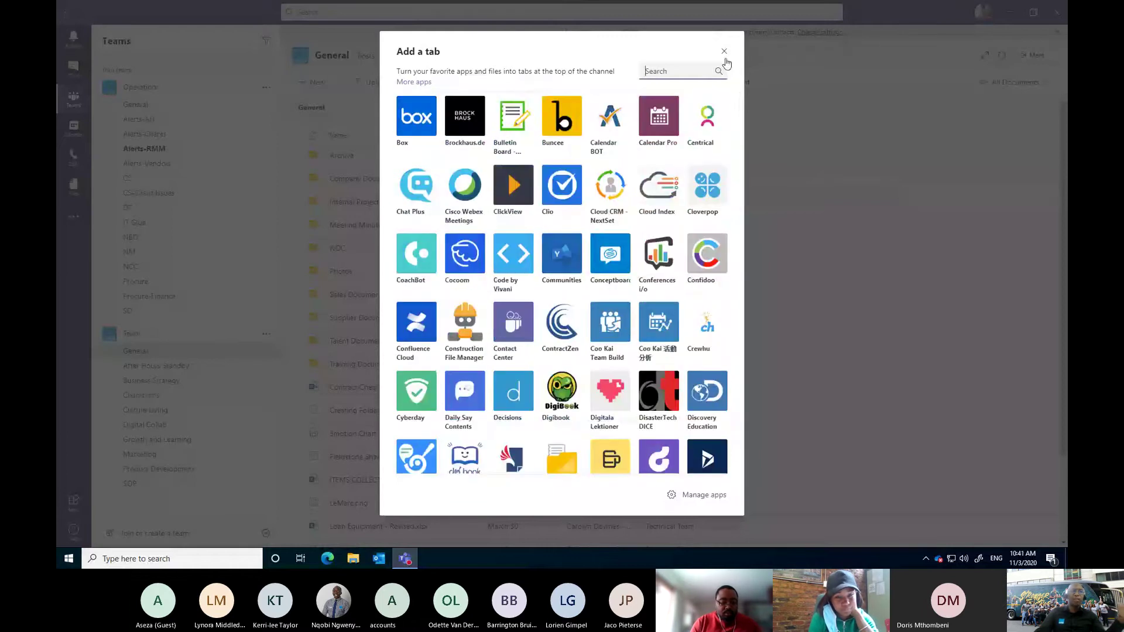
{"action": "left_click", "coordinate": [726, 58]}
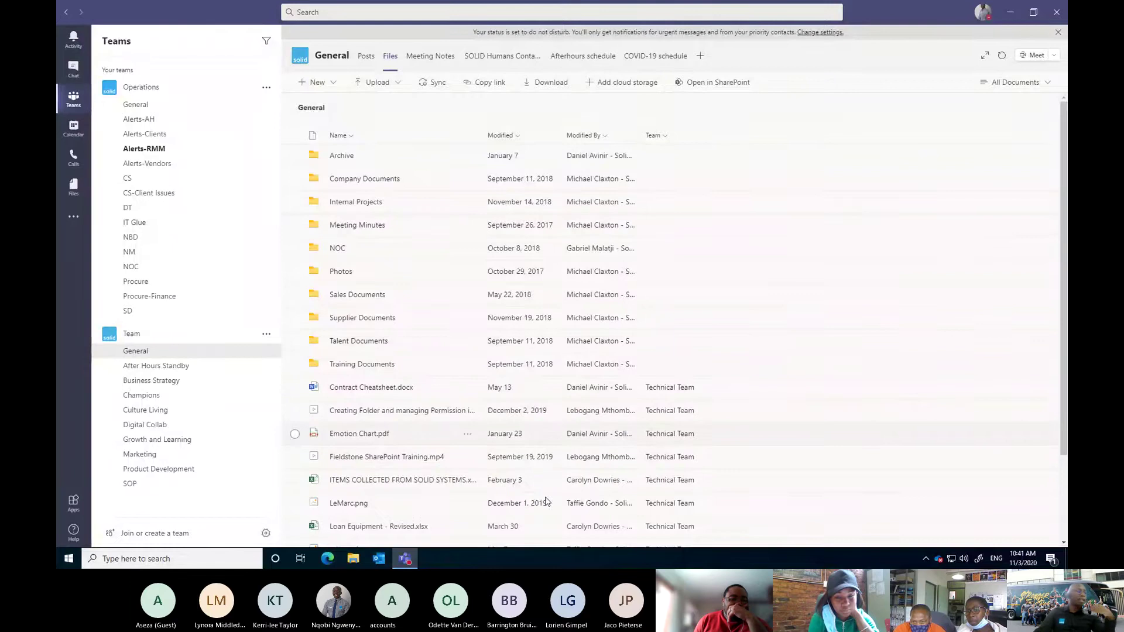
Open Loan Equipment - Revised.xlsx from the General channel's files and look through its March 2020 sheet
{"action": "scroll", "coordinate": [421, 433], "scroll_direction": "down", "scroll_amount": 2}
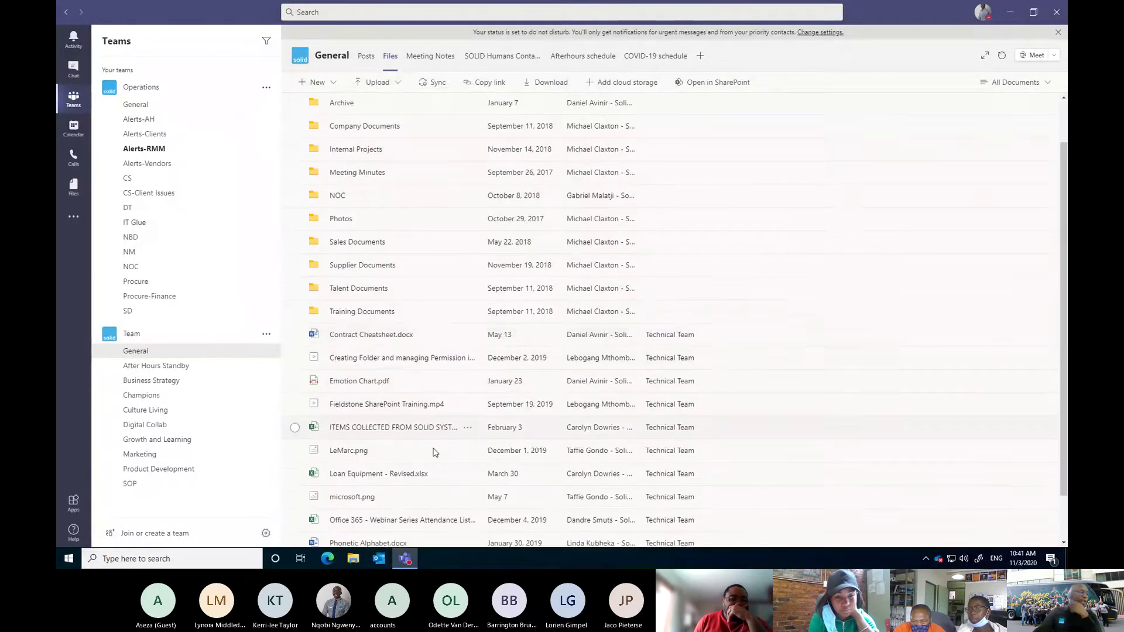
{"action": "left_click", "coordinate": [404, 472]}
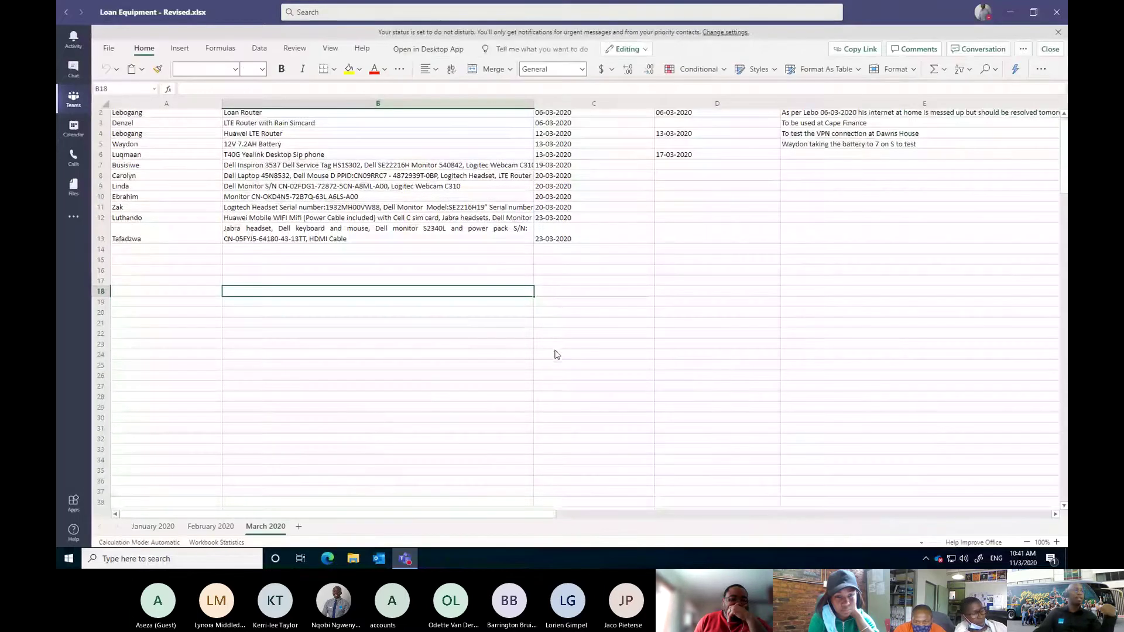
{"action": "scroll", "coordinate": [557, 355], "scroll_direction": "down", "scroll_amount": 3}
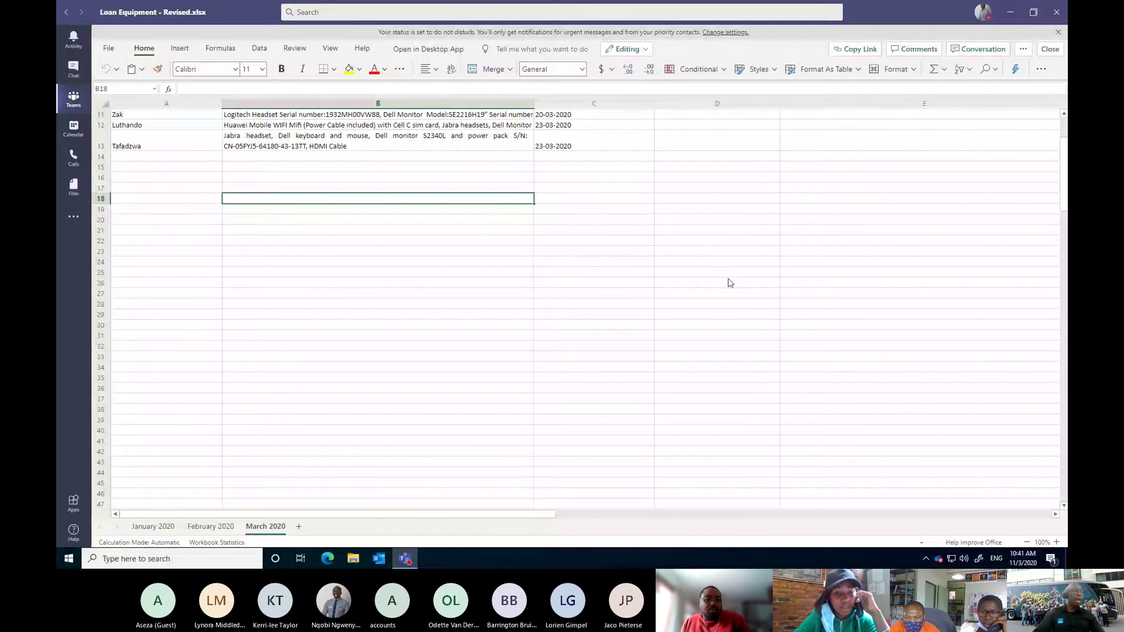
View the workbook's Editing and Viewing mode options, select blank cells in the March 2020 sheet, and close the workbook
{"action": "left_click", "coordinate": [157, 210]}
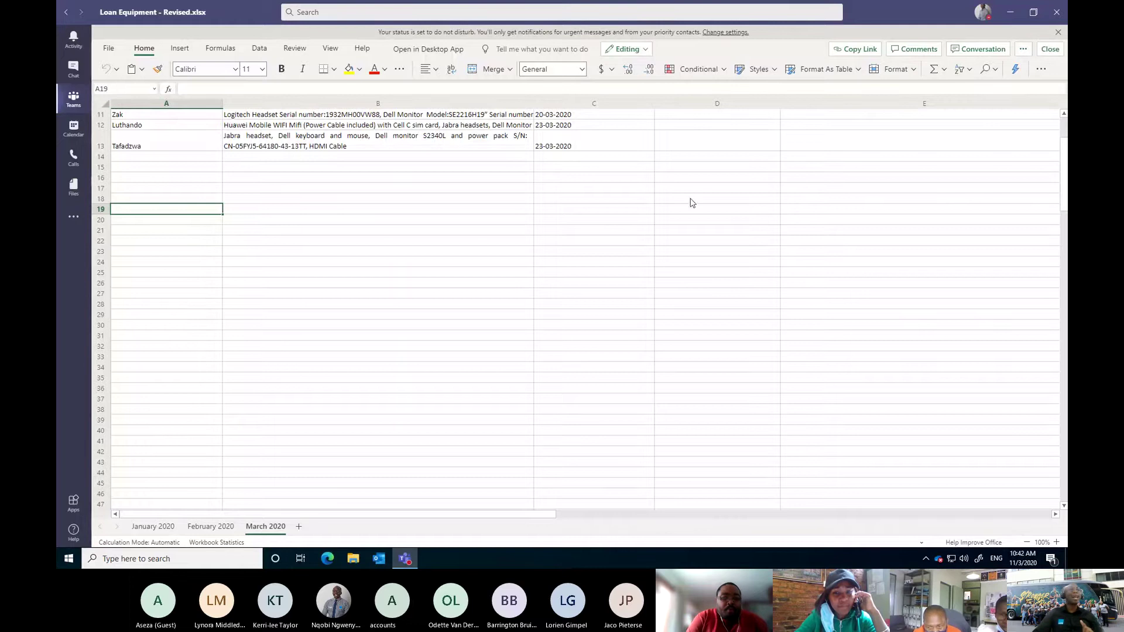
{"action": "left_click", "coordinate": [646, 49]}
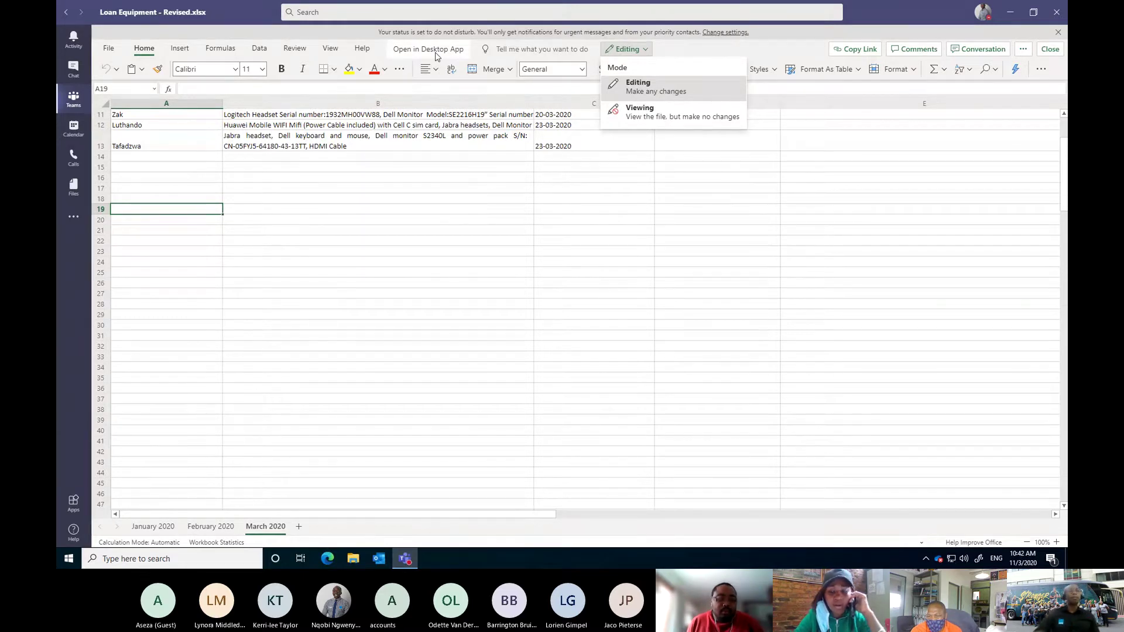
{"action": "left_click", "coordinate": [860, 54]}
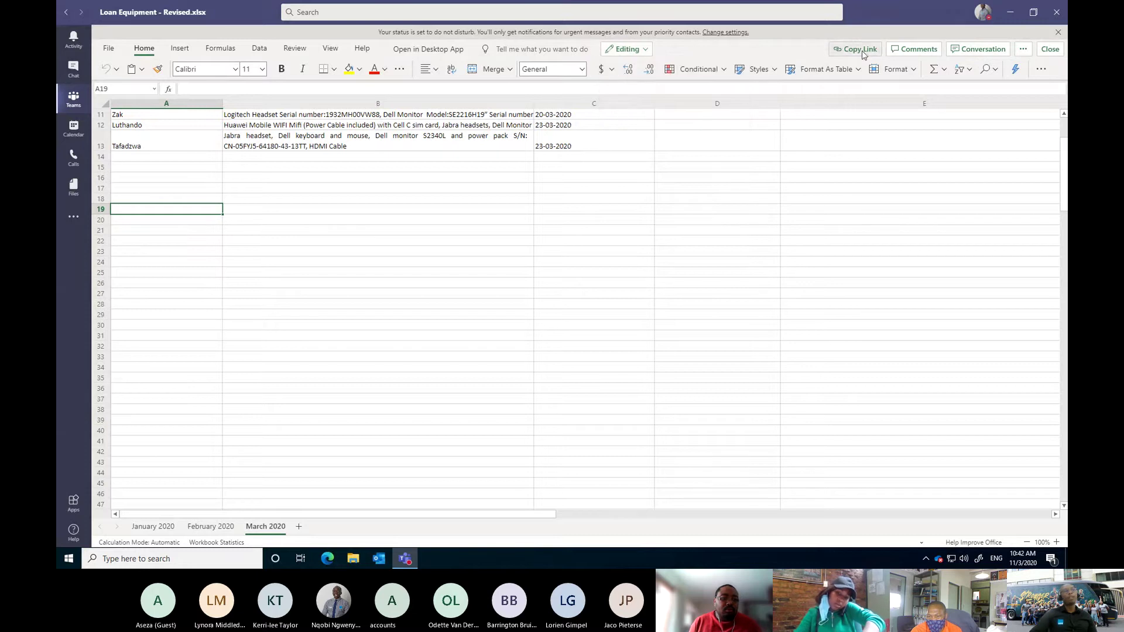
{"action": "left_click_drag", "start_coordinate": [376, 199], "coordinate": [377, 221]}
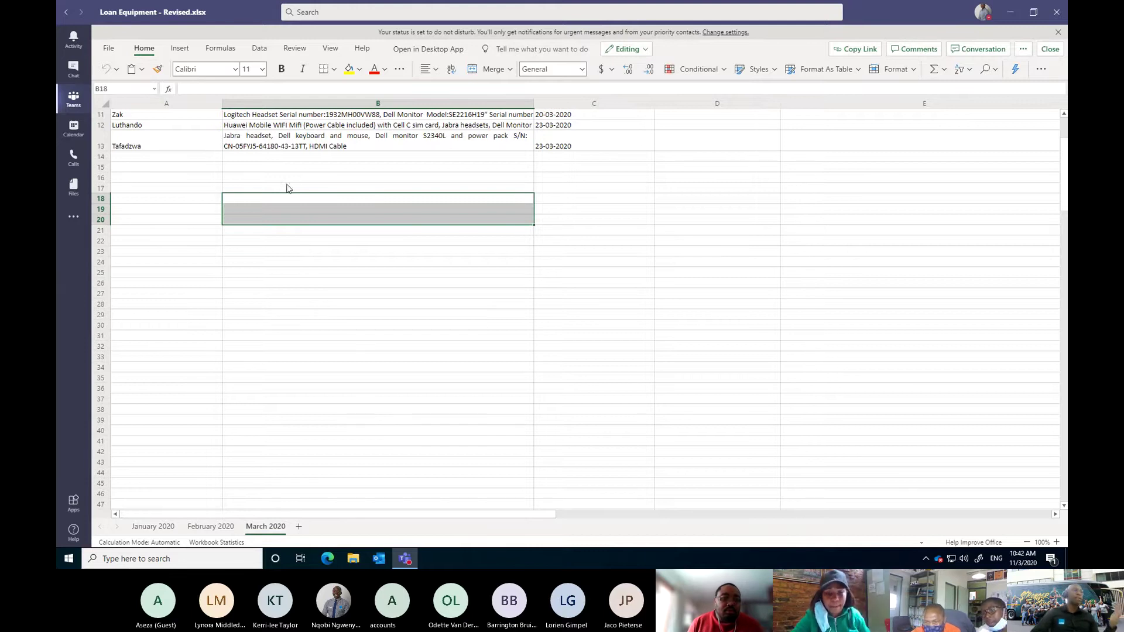
{"action": "left_click_drag", "start_coordinate": [293, 168], "coordinate": [363, 252]}
{"action": "left_click", "coordinate": [627, 304]}
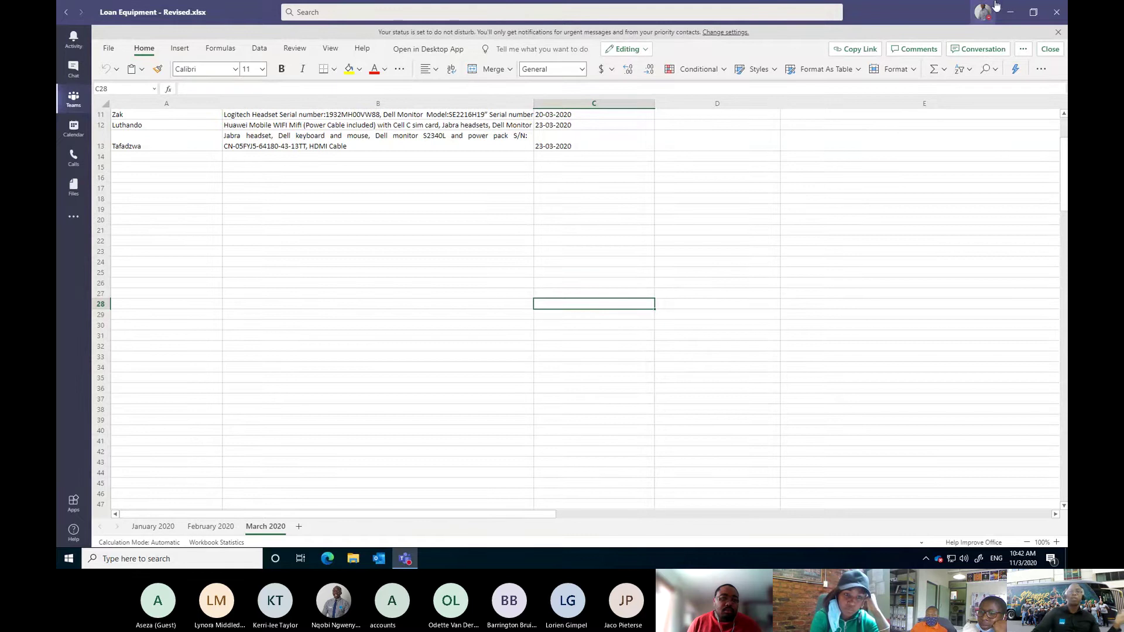
{"action": "left_click", "coordinate": [1051, 50]}
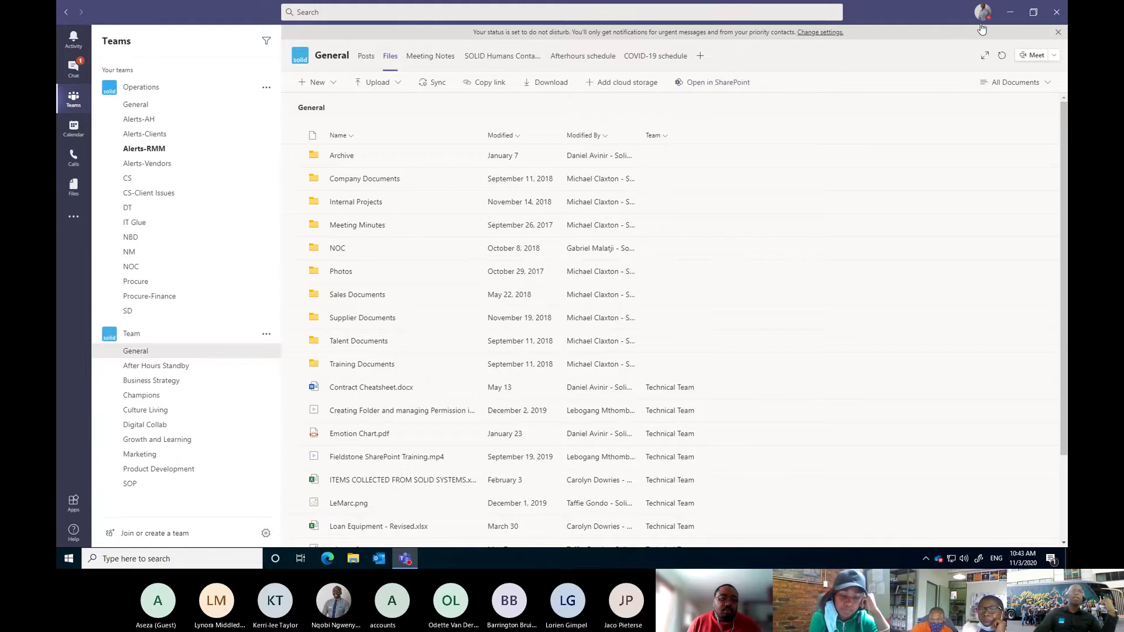
Switch to the demo account's Teams window and open the Sales and Marketing General channel's files in SharePoint
{"action": "left_click_drag", "start_coordinate": [955, 24], "coordinate": [1067, 77]}
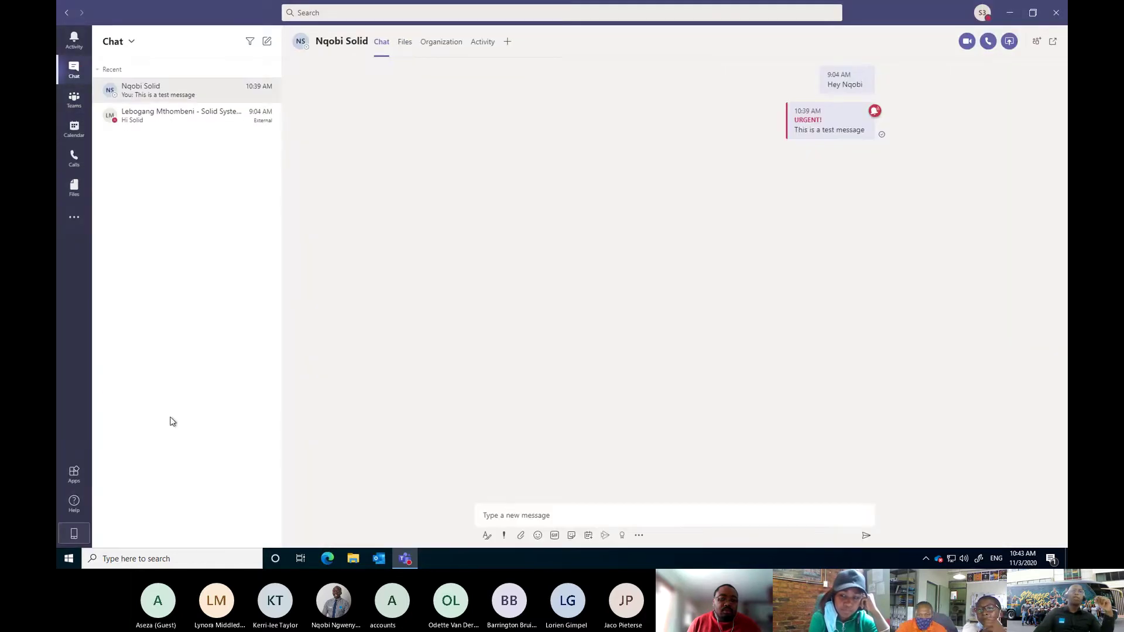
{"action": "left_click", "coordinate": [72, 101]}
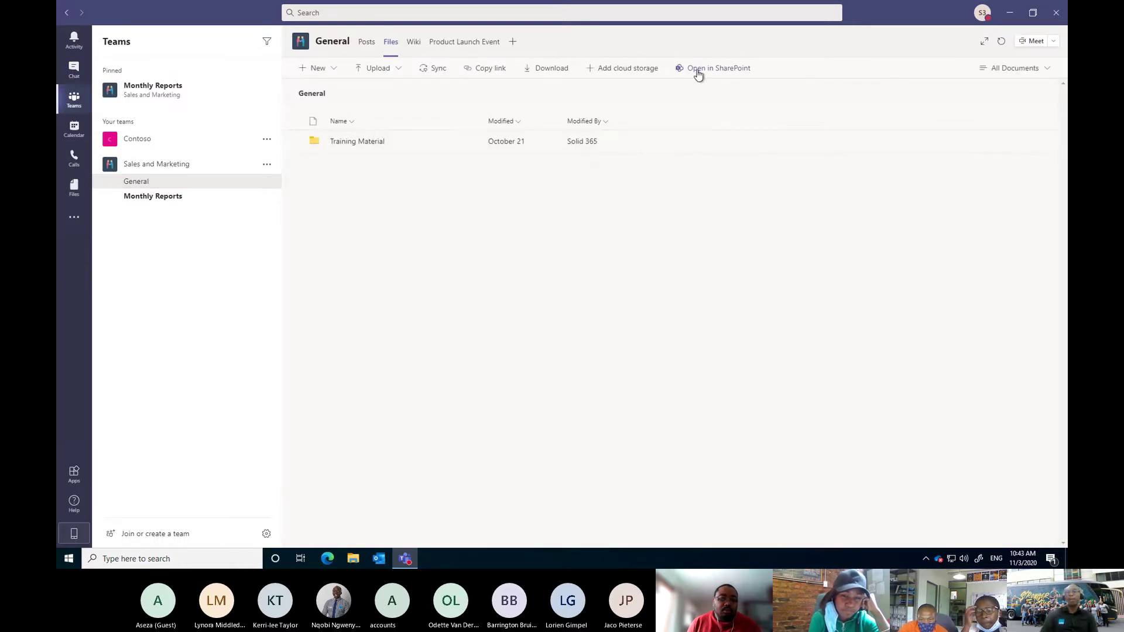
{"action": "left_click", "coordinate": [698, 70]}
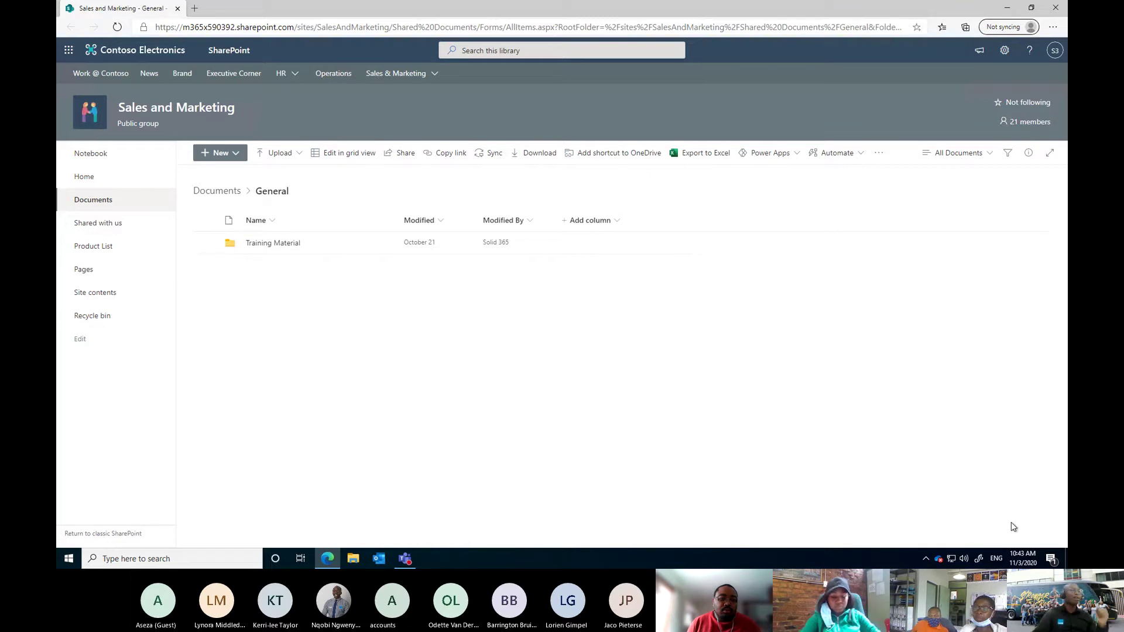
Try to sync the Sales and Marketing General document folder with OneDrive, cancelling the request to open OneDrive
{"action": "left_click", "coordinate": [488, 152]}
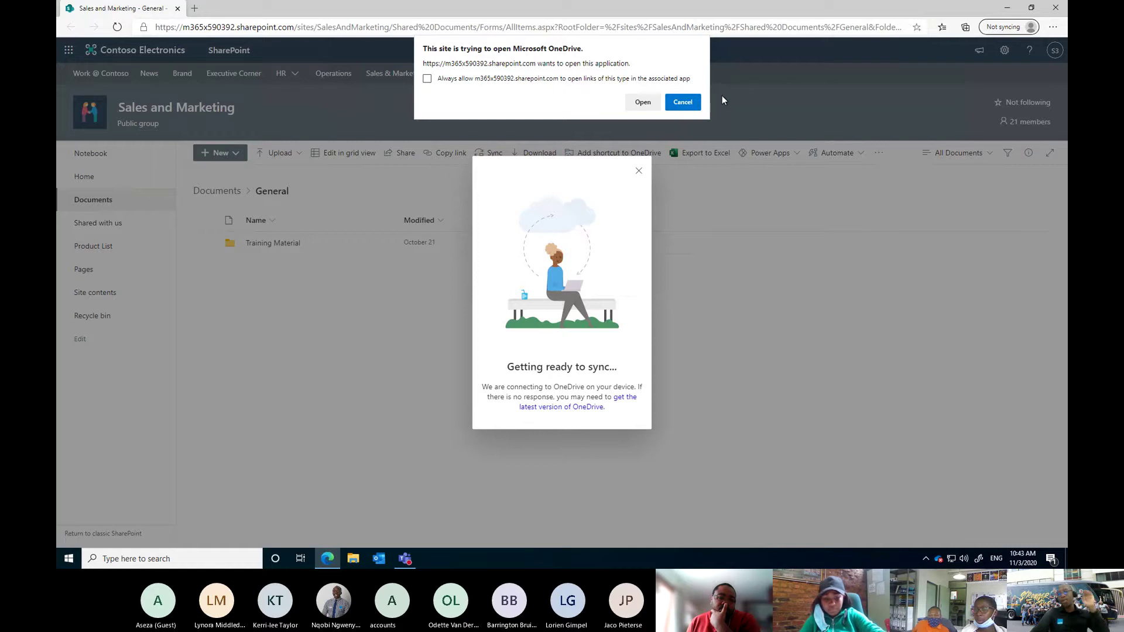
{"action": "left_click", "coordinate": [683, 102]}
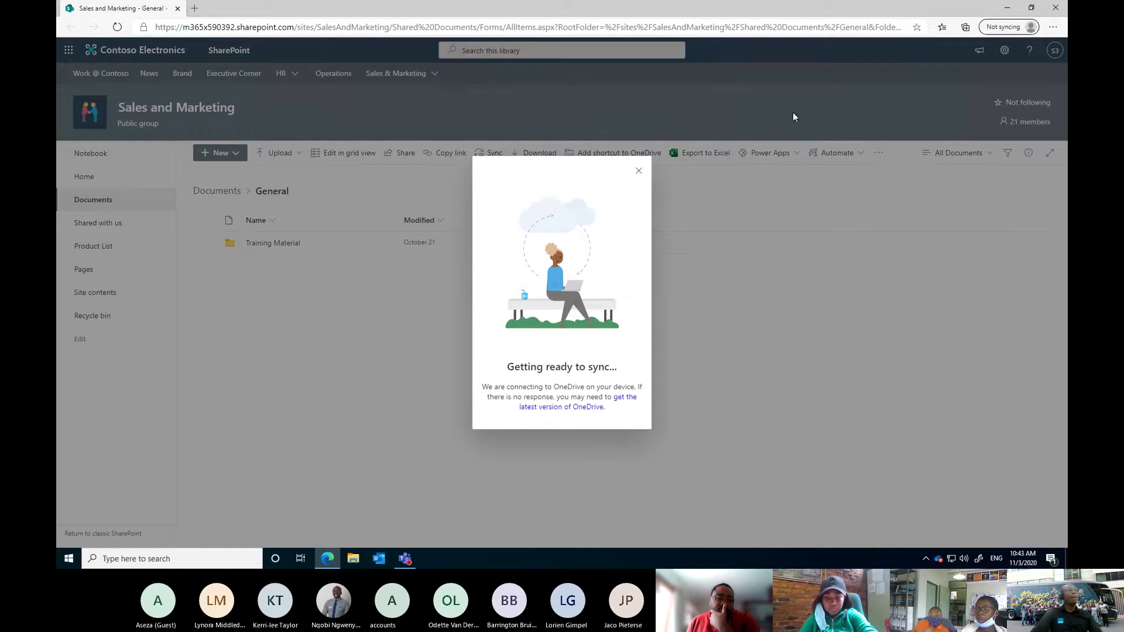
{"action": "left_click", "coordinate": [639, 171]}
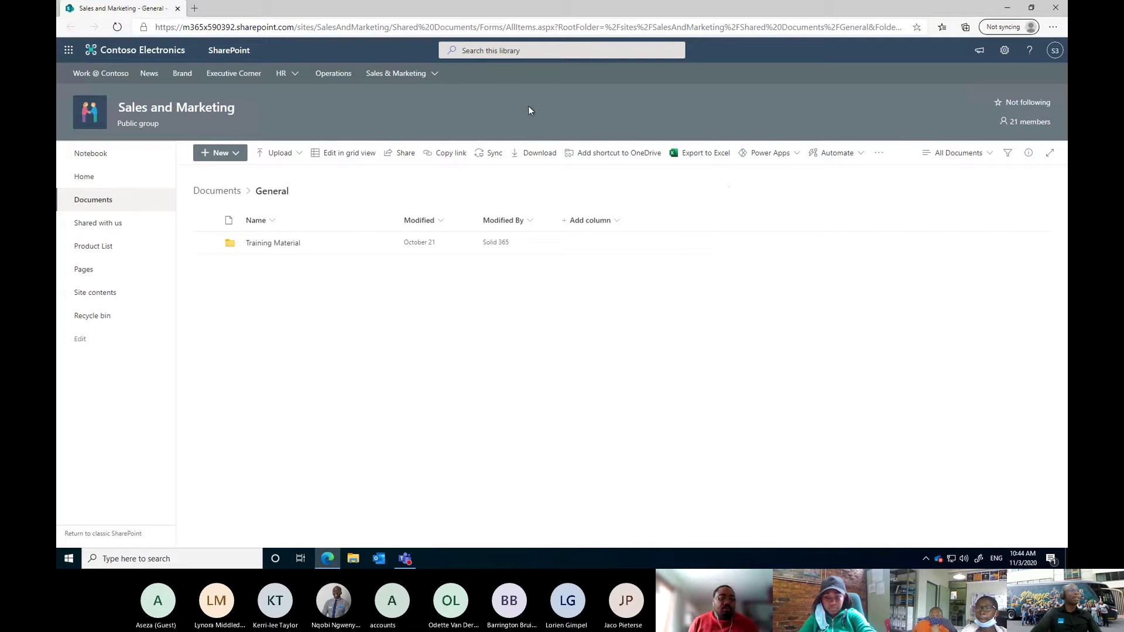
Launch Teams on the web from the SharePoint site's app launcher and open the Sales and Marketing team's General channel
{"action": "key", "text": "alt+Tab"}
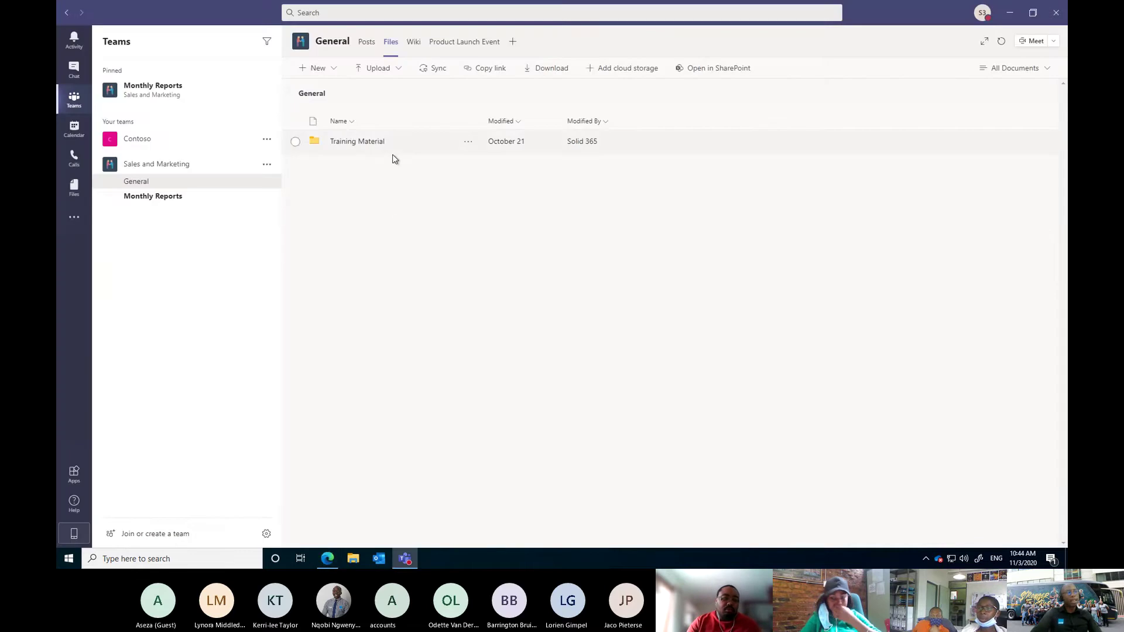
{"action": "left_click", "coordinate": [705, 71]}
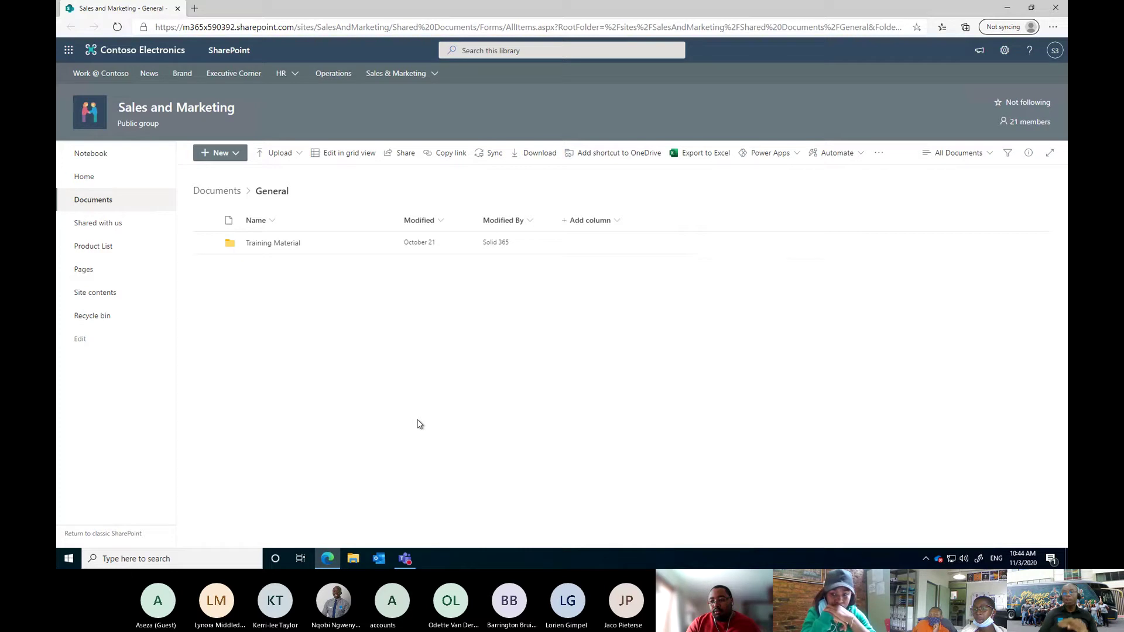
{"action": "left_click", "coordinate": [69, 49]}
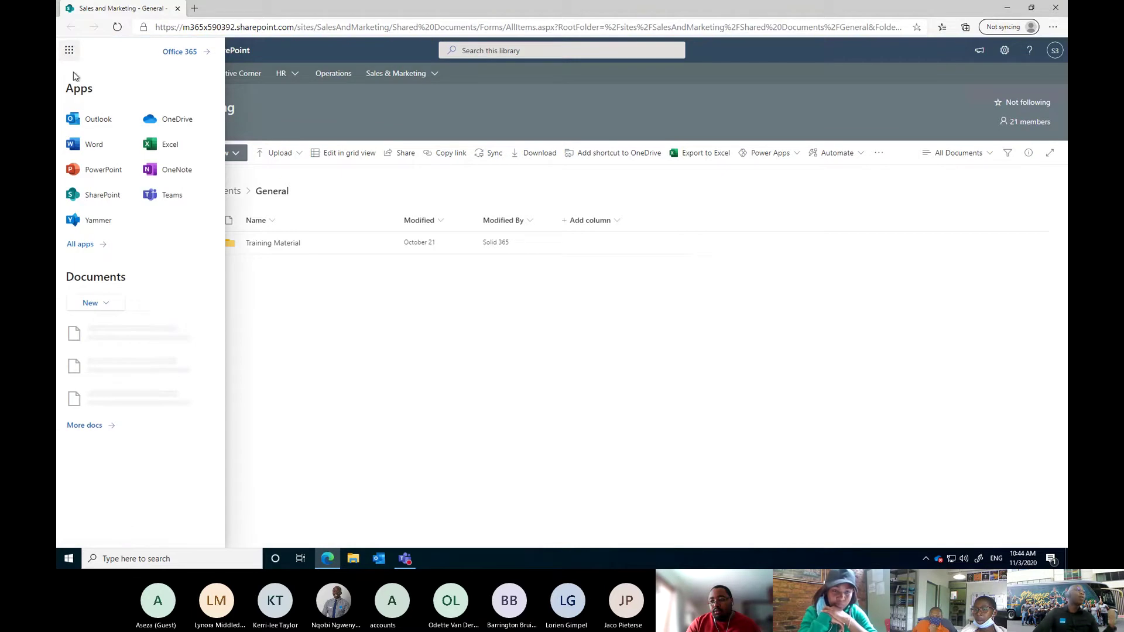
{"action": "left_click", "coordinate": [181, 202]}
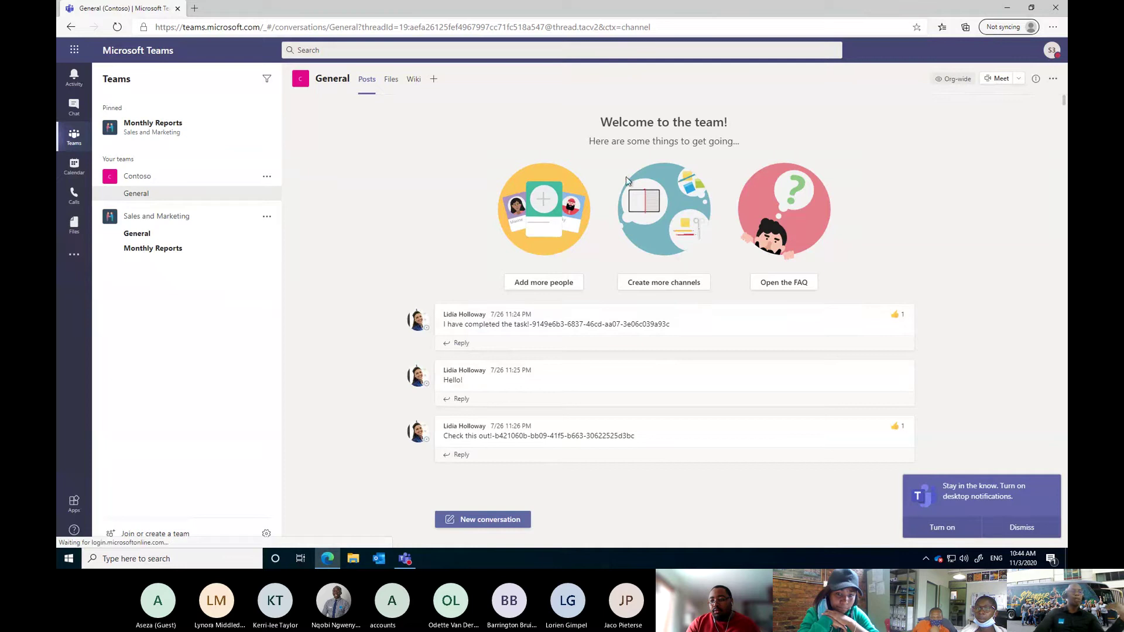
{"action": "left_click", "coordinate": [157, 234]}
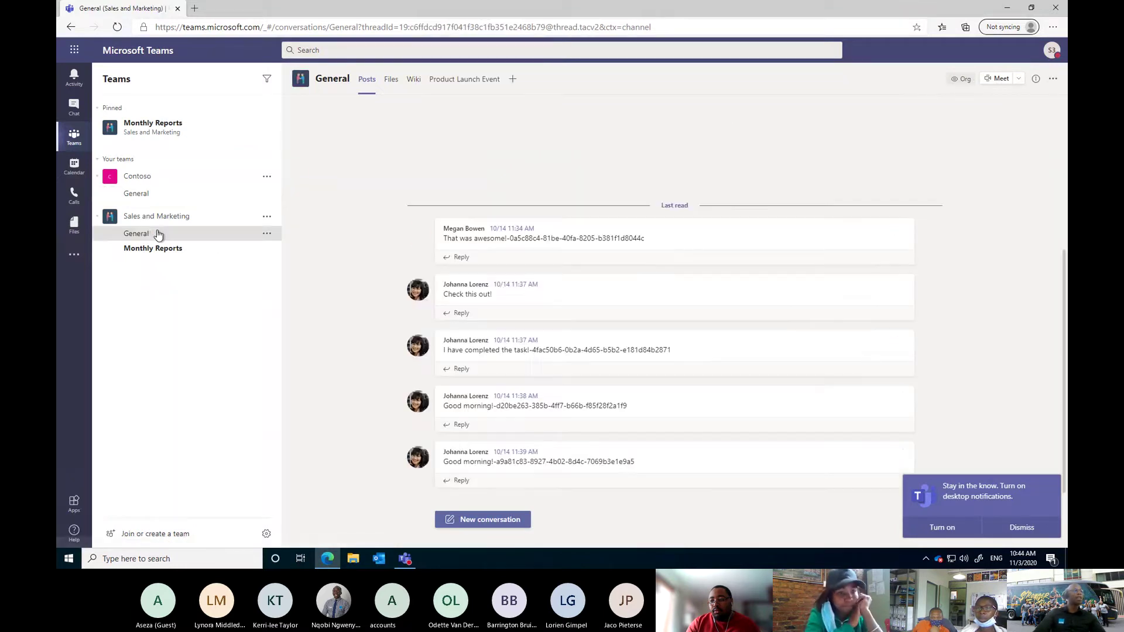
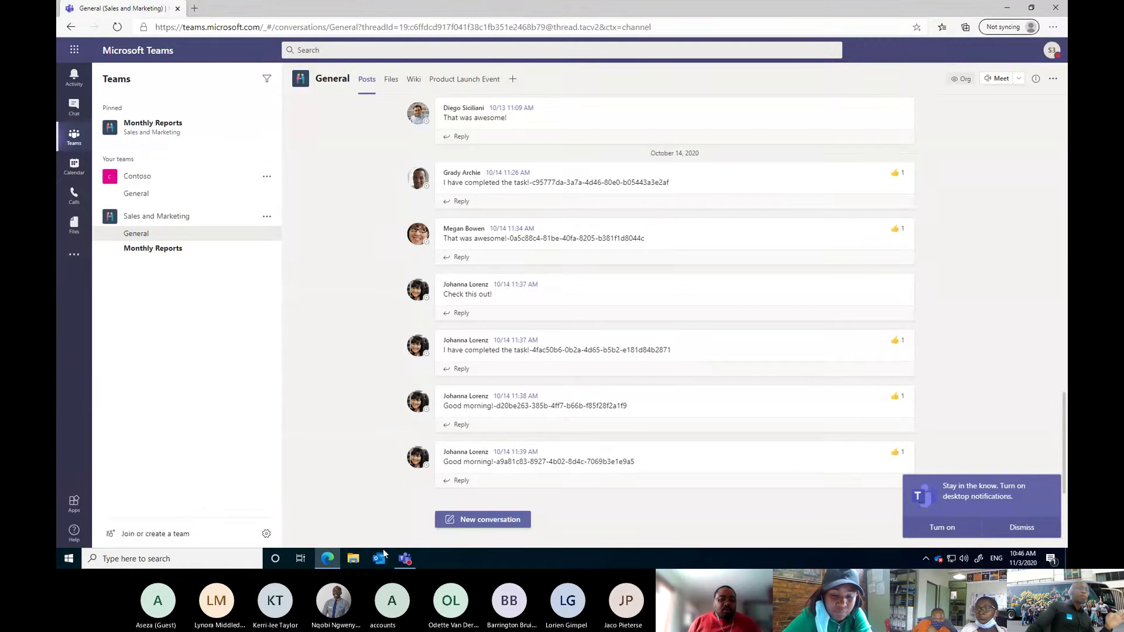
Switch to Outlook and open the calendar
{"action": "left_click", "coordinate": [377, 557]}
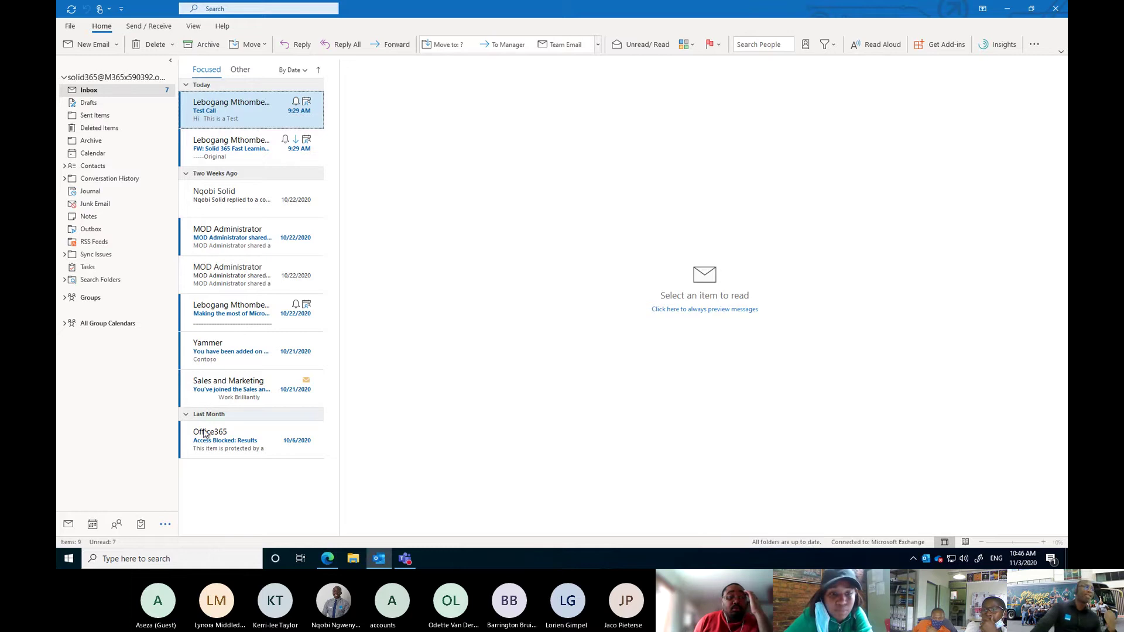
{"action": "left_click", "coordinate": [91, 524]}
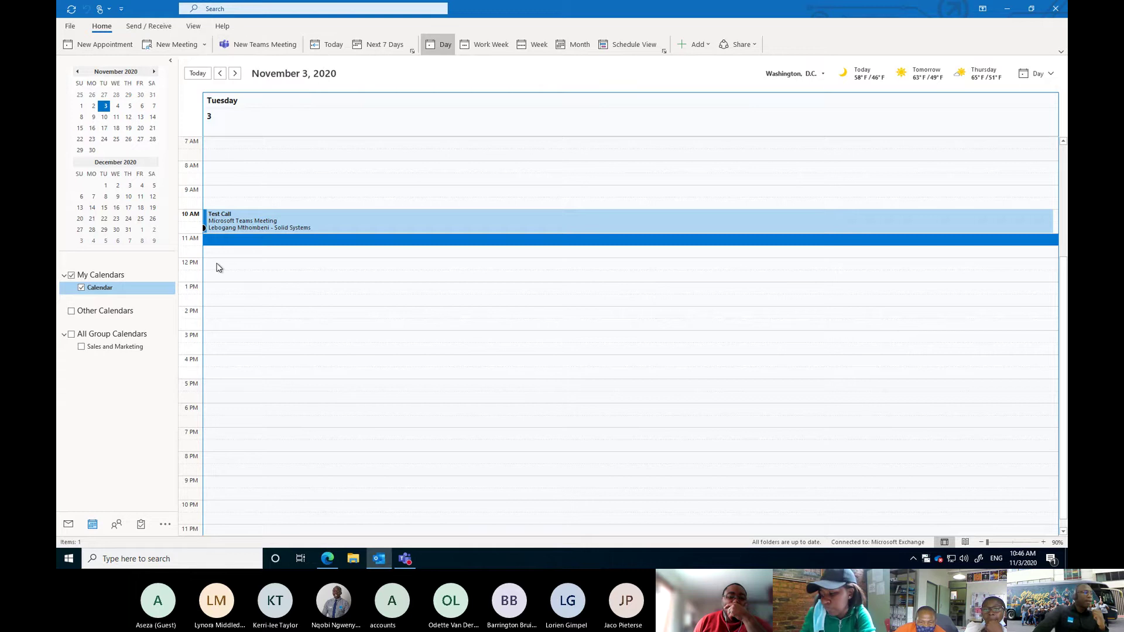
Create an appointment for November 3, 2020 from 12:00 PM to 12:30 PM and make it a Teams meeting
{"action": "left_click_drag", "start_coordinate": [217, 267], "coordinate": [222, 281]}
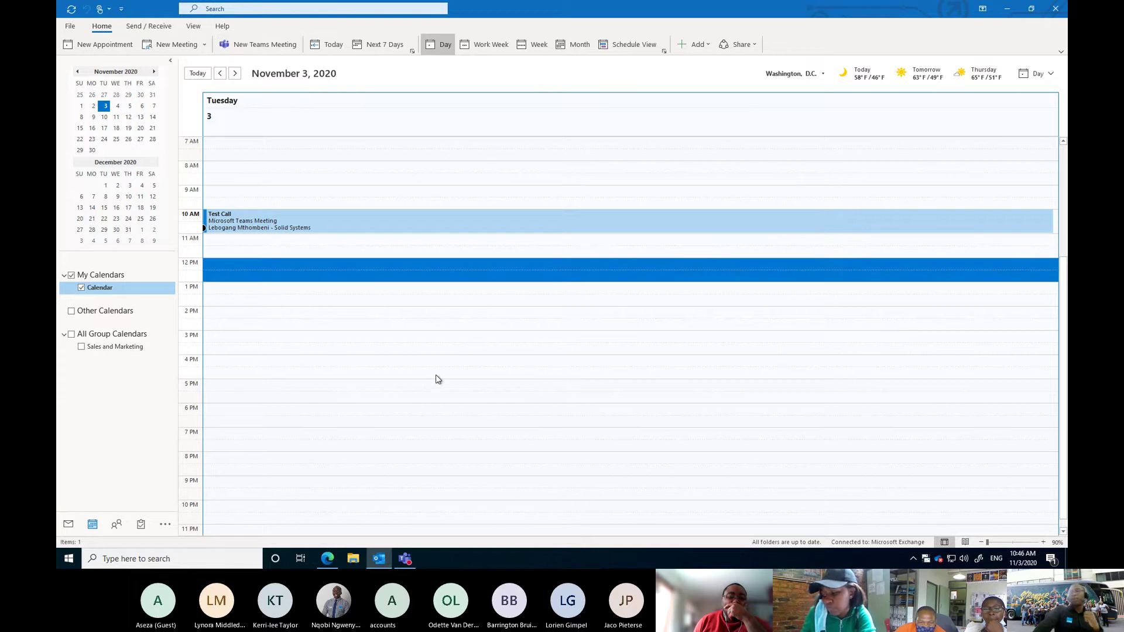
{"action": "left_click", "coordinate": [235, 265]}
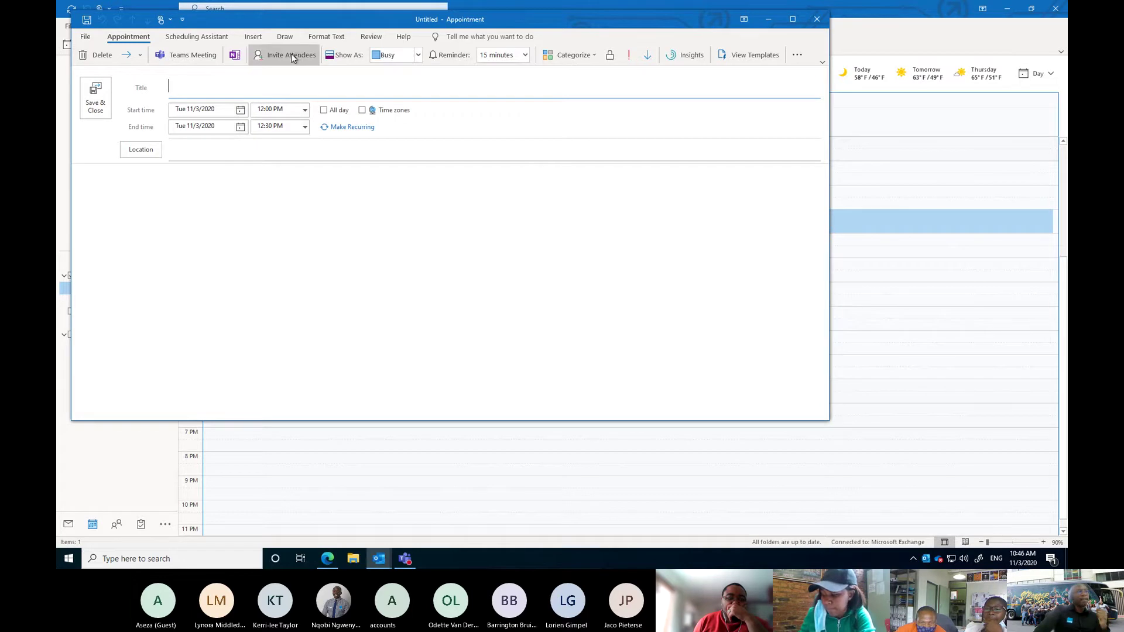
{"action": "left_click", "coordinate": [176, 59]}
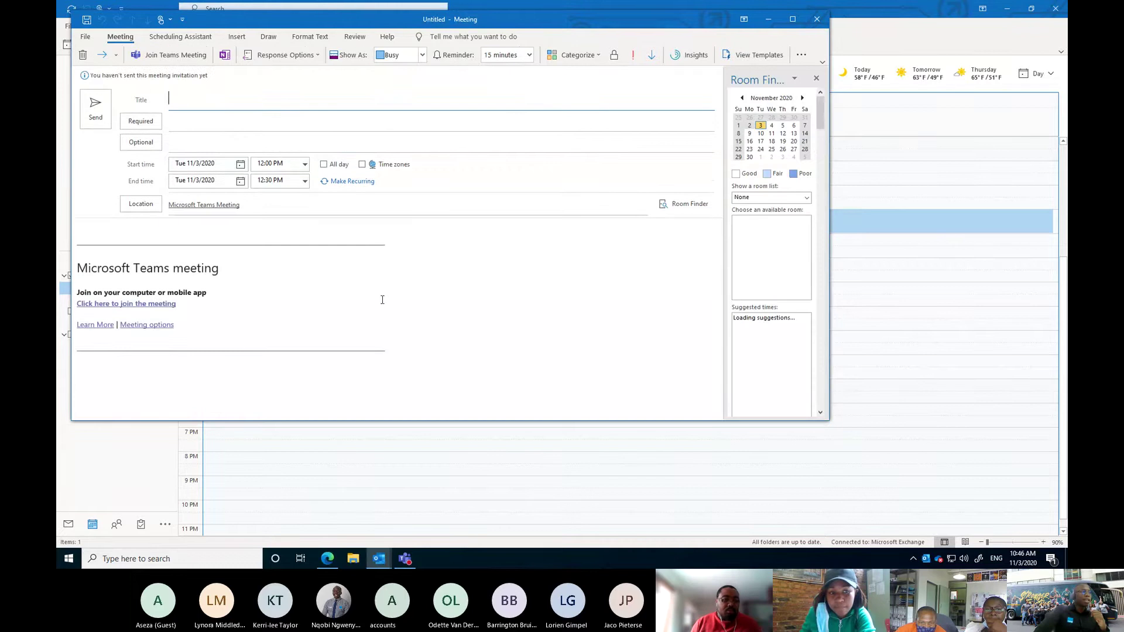
Highlight the Teams join details in the invitation body, close the meeting draft, and view the other account's work-week calendar
{"action": "left_click_drag", "start_coordinate": [389, 350], "coordinate": [76, 247]}
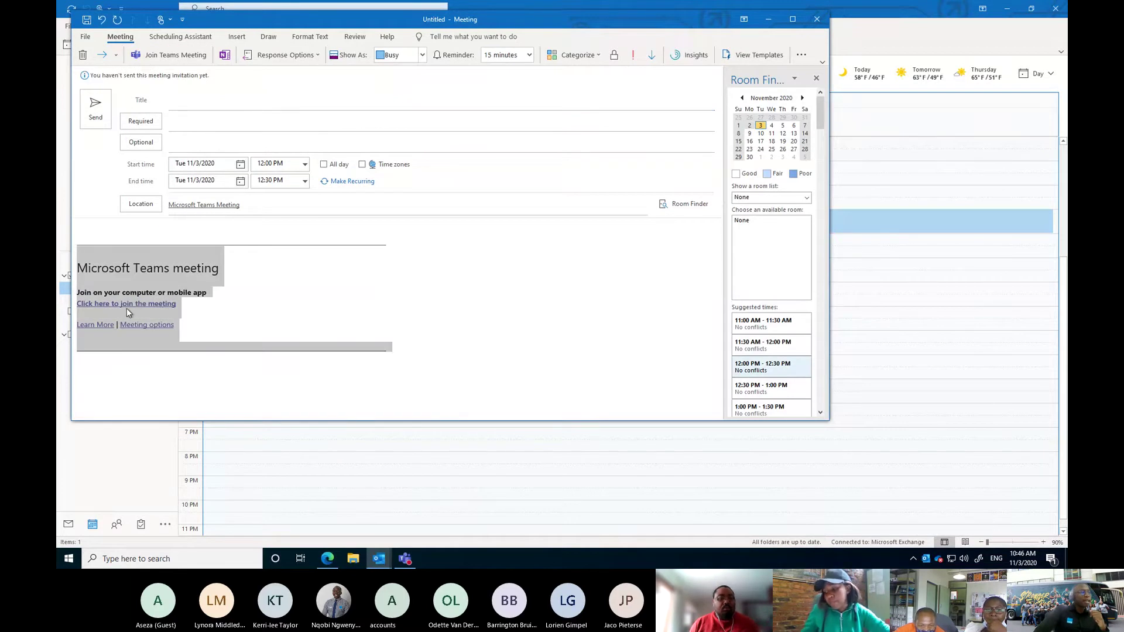
{"action": "left_click", "coordinate": [479, 278]}
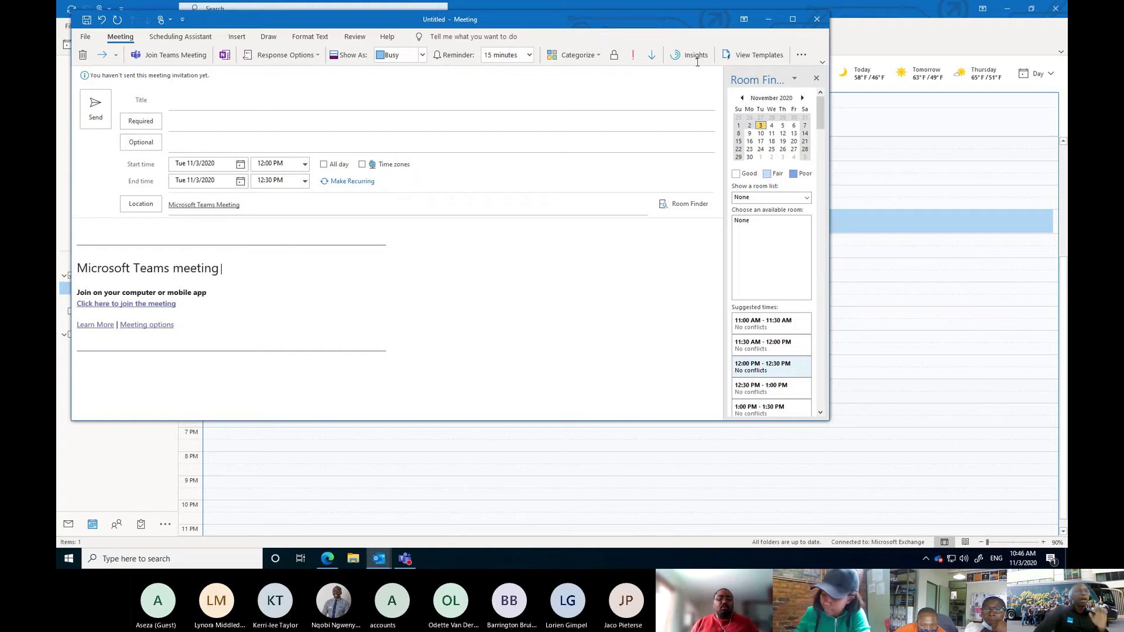
{"action": "left_click", "coordinate": [817, 18]}
{"action": "left_click", "coordinate": [569, 309]}
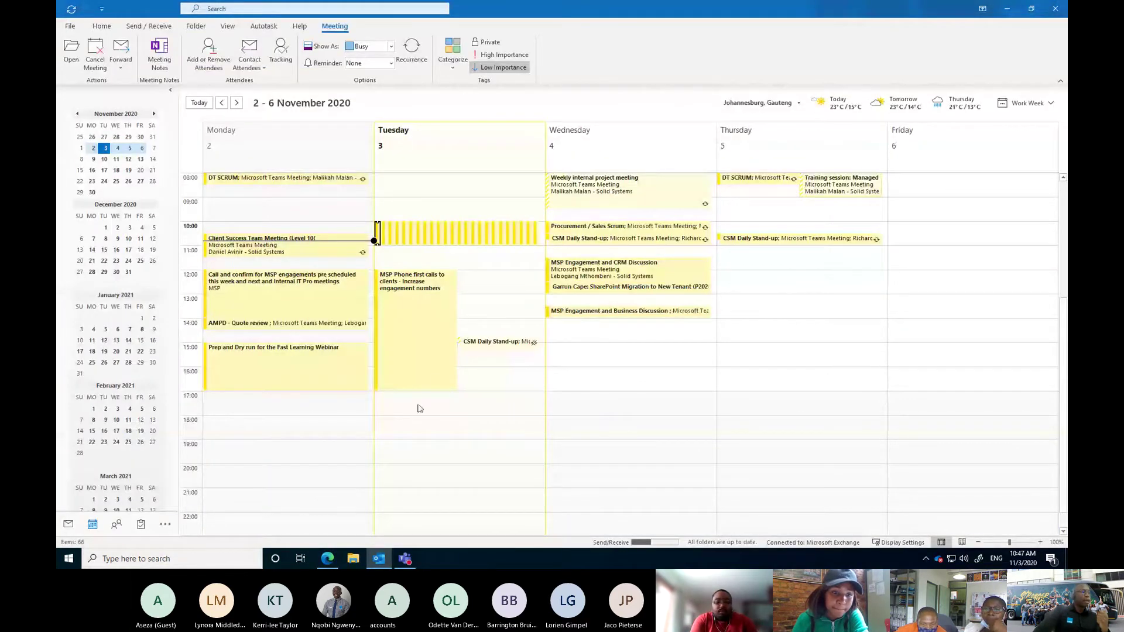
Create an appointment for November 4, 2020 from 15:00 to 15:30 and make it a Teams meeting
{"action": "left_click", "coordinate": [571, 354]}
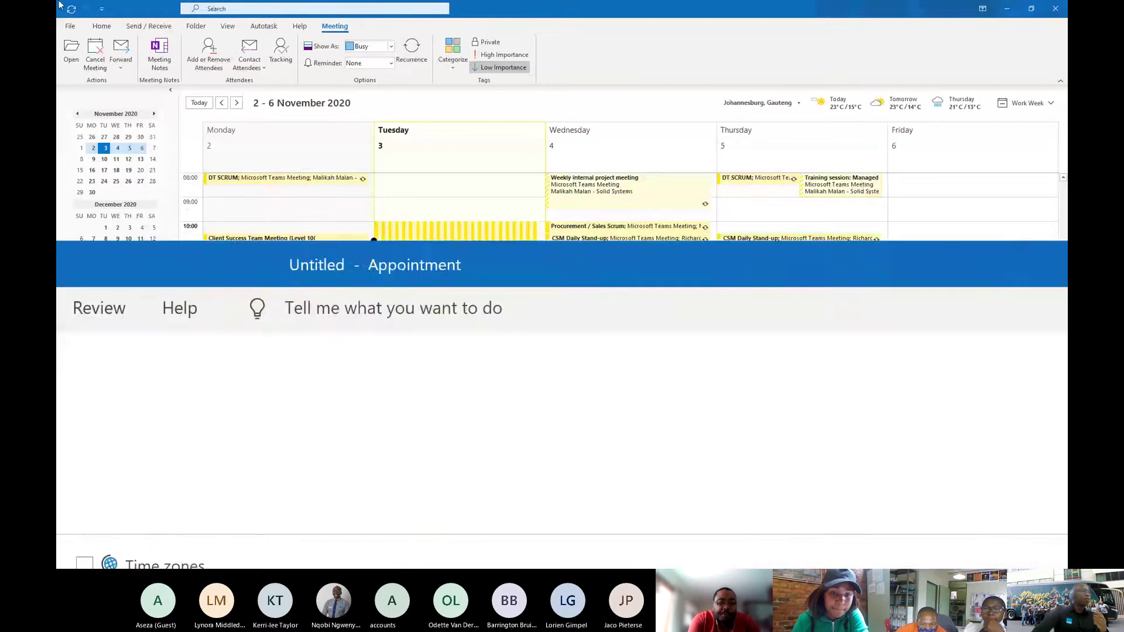
{"action": "left_click_drag", "start_coordinate": [154, 2], "coordinate": [153, 0]}
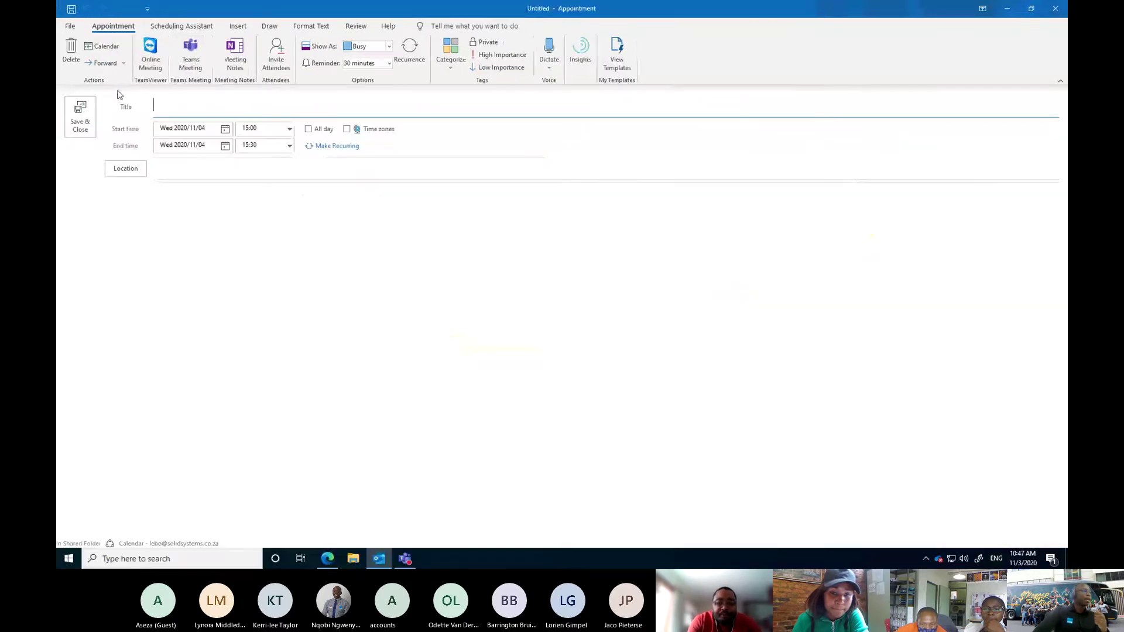
{"action": "left_click", "coordinate": [201, 62]}
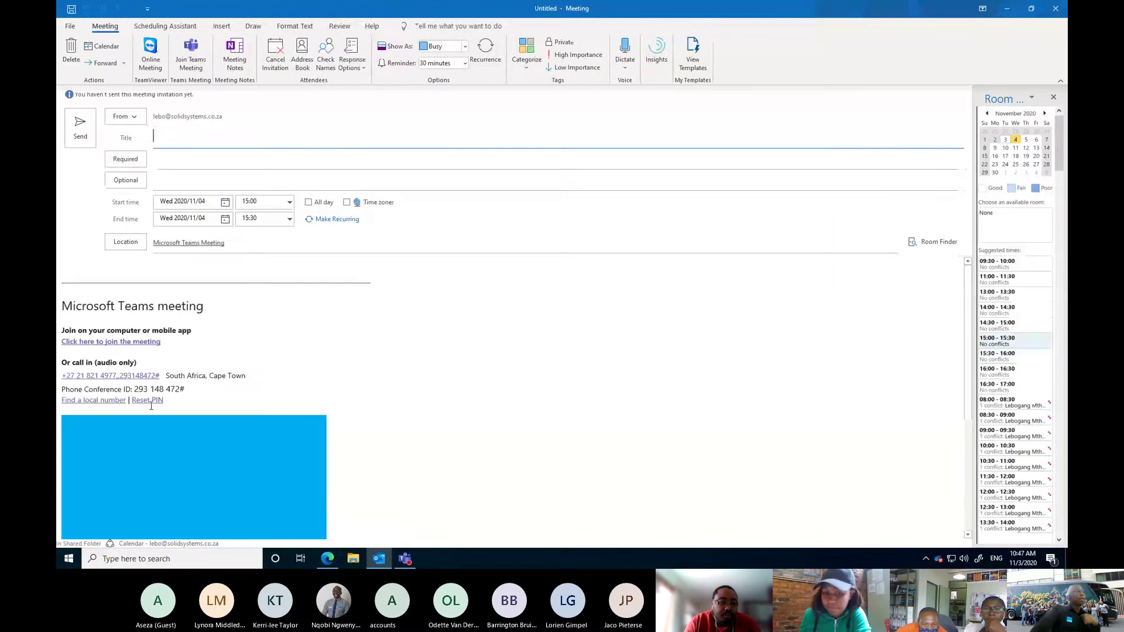
Examine the invitation body from the Teams join and call-in details down to the company logo and meeting options link
{"action": "scroll", "coordinate": [234, 410], "scroll_direction": "down", "scroll_amount": 3}
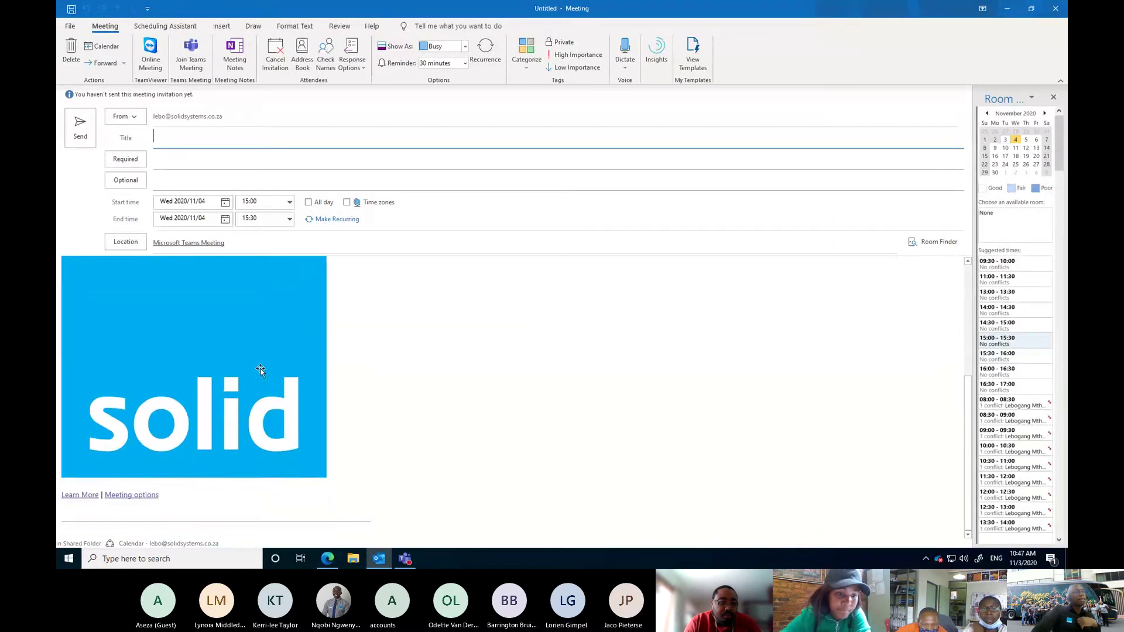
{"action": "left_click", "coordinate": [228, 355]}
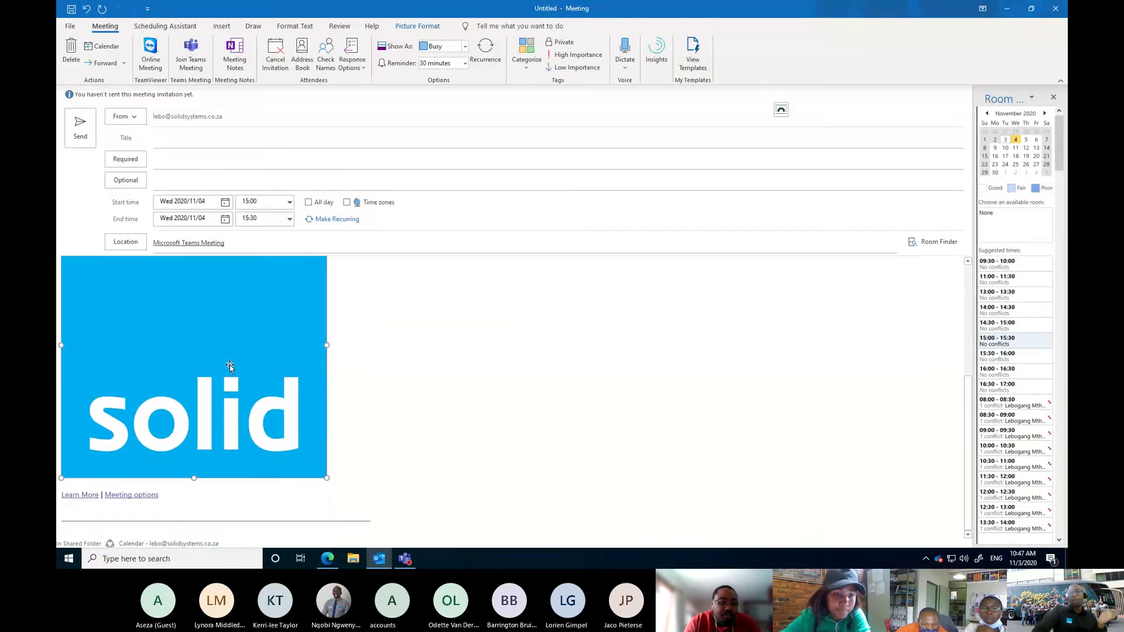
{"action": "scroll", "coordinate": [231, 365], "scroll_direction": "up", "scroll_amount": 3}
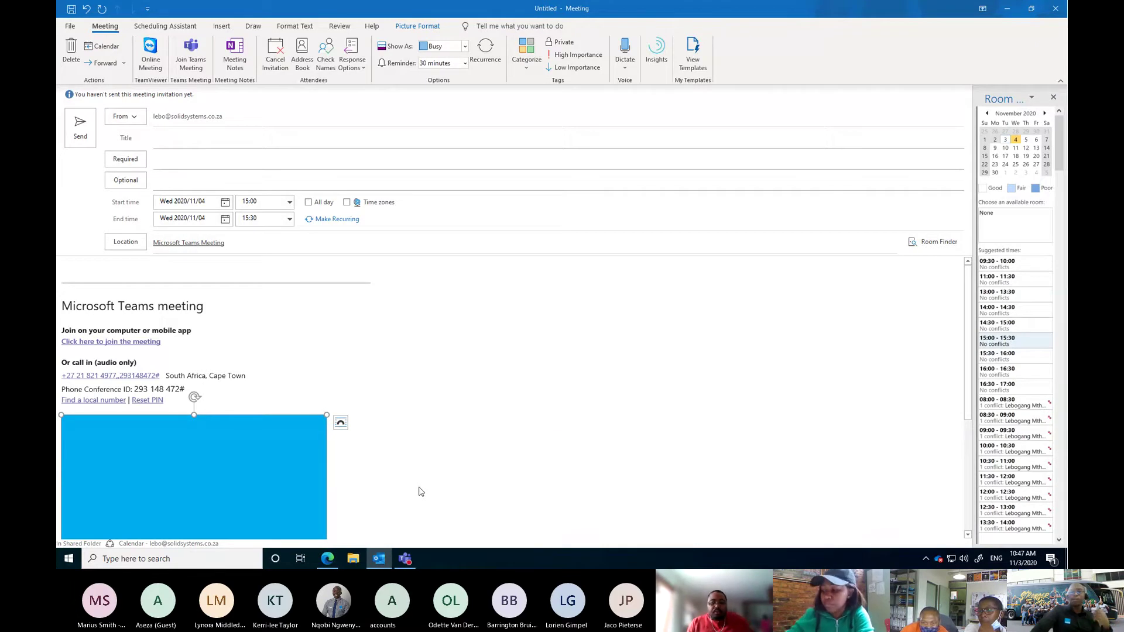
{"action": "scroll", "coordinate": [420, 492], "scroll_direction": "down", "scroll_amount": 1}
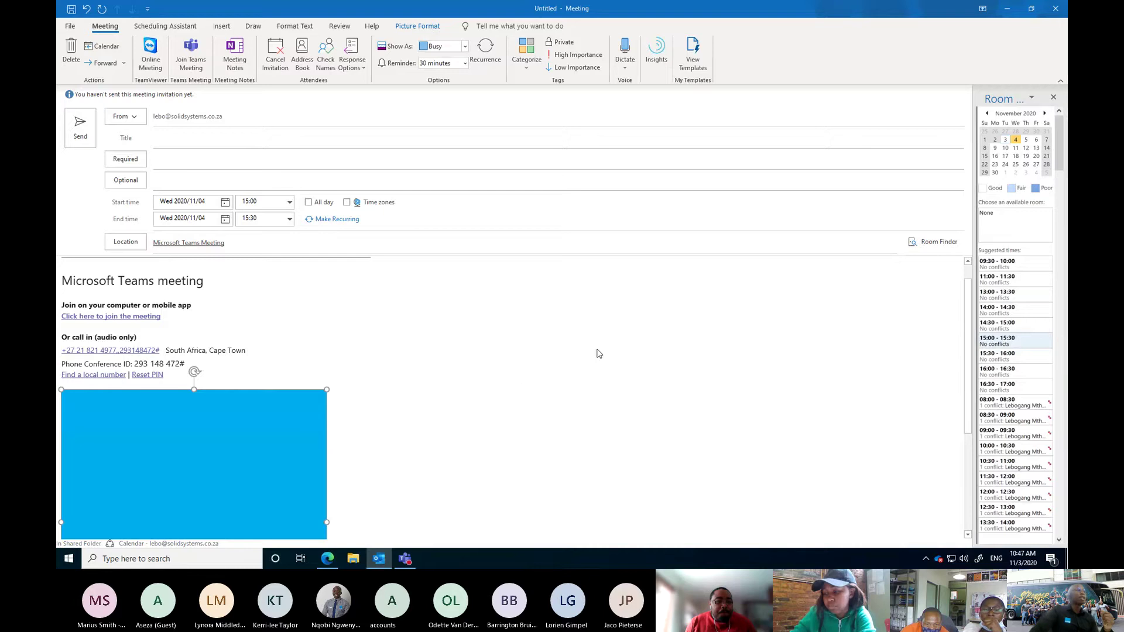
{"action": "scroll", "coordinate": [597, 345], "scroll_direction": "down", "scroll_amount": 3}
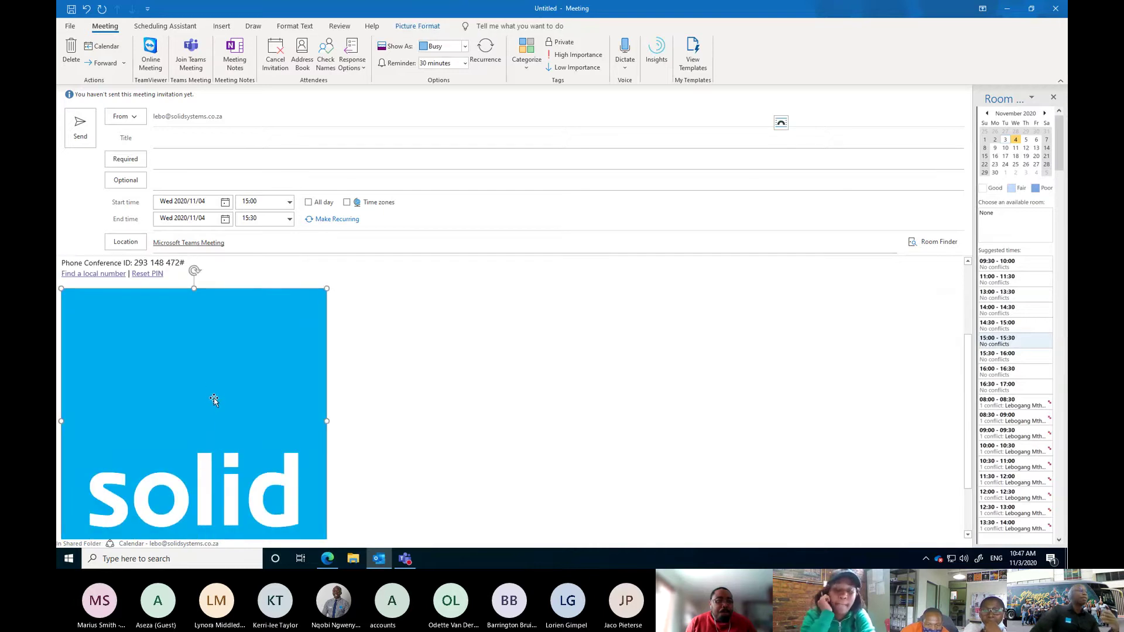
{"action": "scroll", "coordinate": [213, 400], "scroll_direction": "up", "scroll_amount": 3}
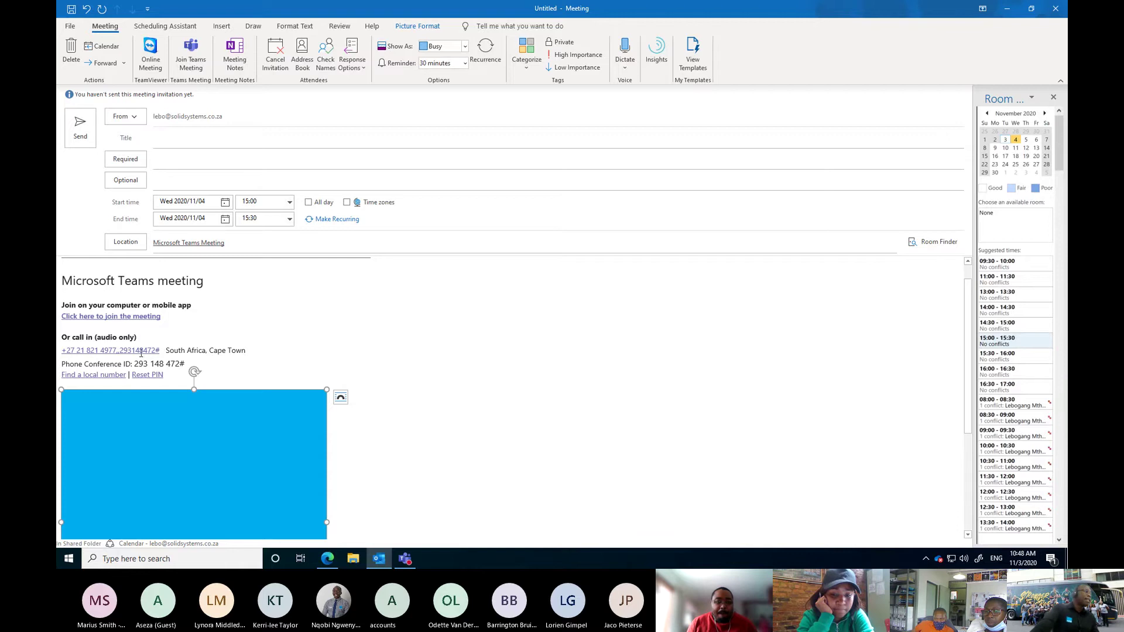
Highlight the audio-only call-in phone number in the invitation body, and clear the selection
{"action": "left_click_drag", "start_coordinate": [61, 346], "coordinate": [140, 349]}
{"action": "left_click", "coordinate": [360, 345]}
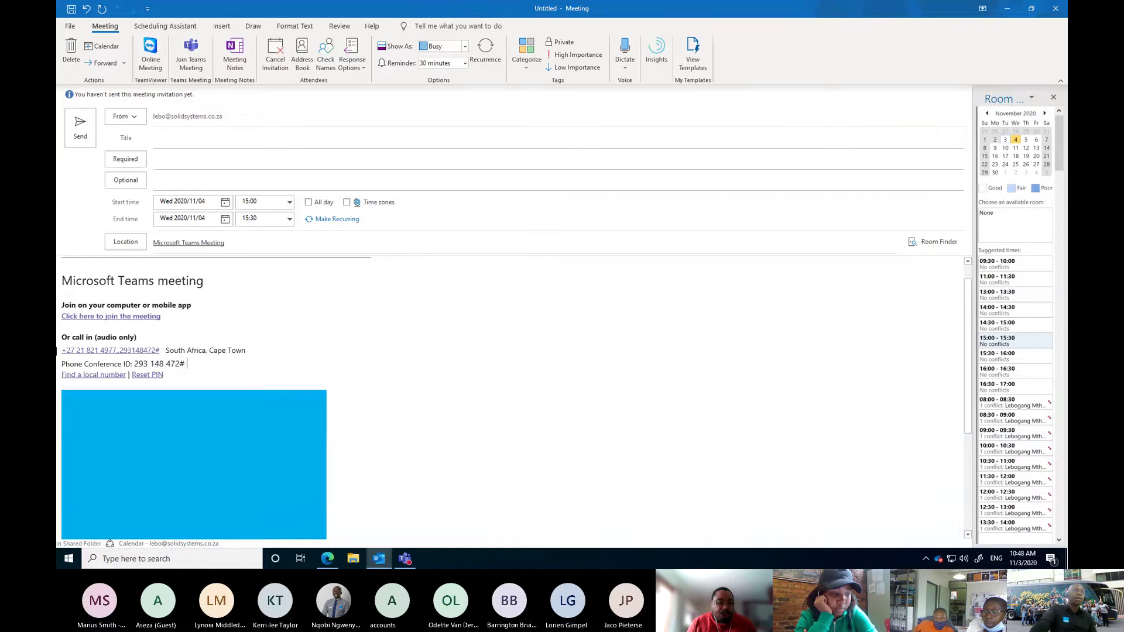
{"action": "left_click_drag", "start_coordinate": [63, 351], "coordinate": [160, 352]}
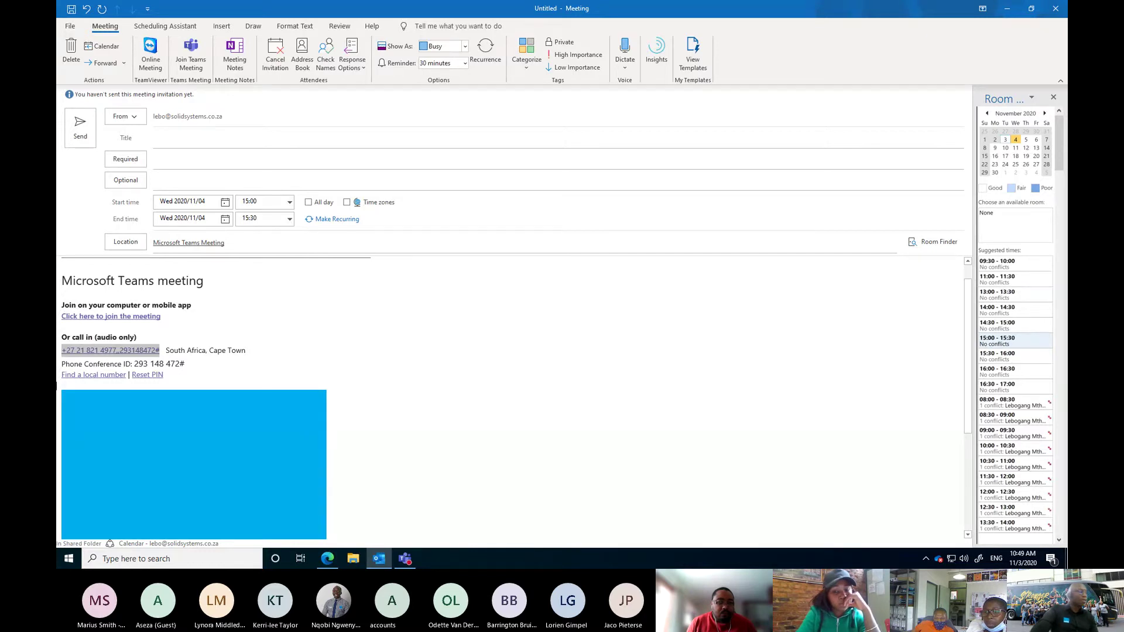
{"action": "left_click", "coordinate": [264, 318]}
Open the local dial-in numbers page from the invitation, look through the countries' numbers, and close the page
{"action": "left_click", "coordinate": [83, 375]}
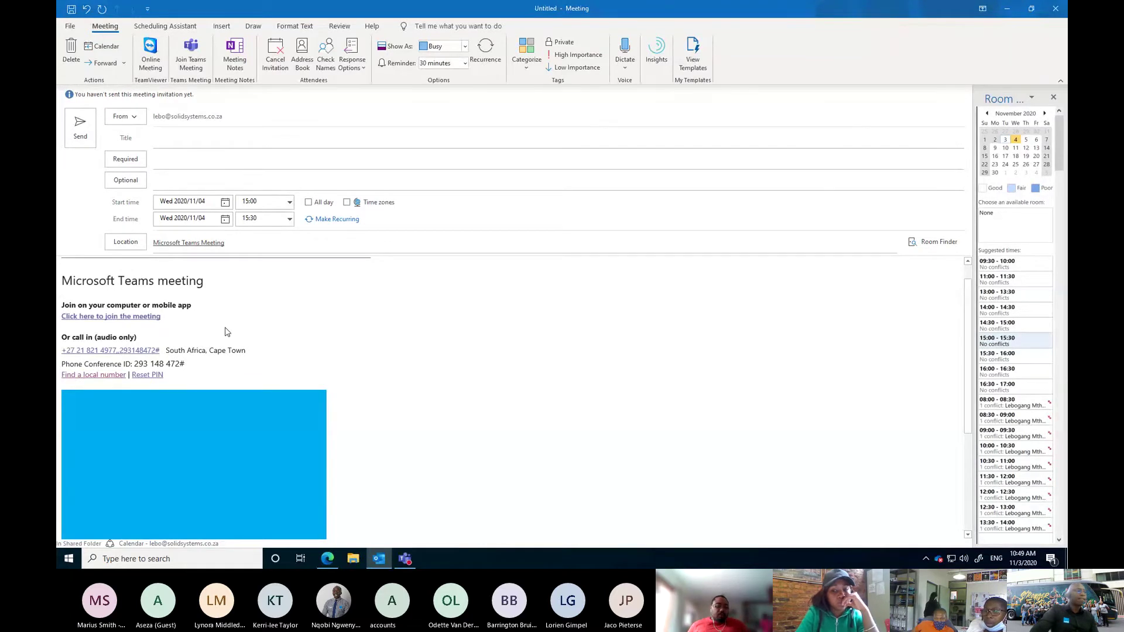
{"action": "left_click_drag", "start_coordinate": [226, 332], "coordinate": [344, 5]}
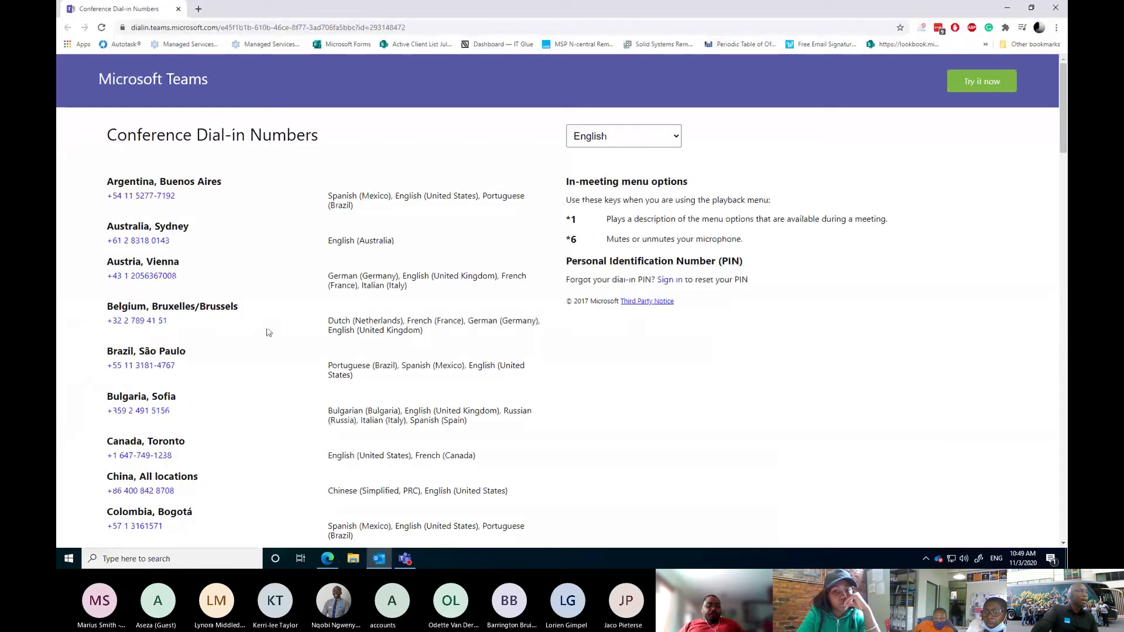
{"action": "left_click_drag", "start_coordinate": [196, 228], "coordinate": [103, 242]}
{"action": "left_click", "coordinate": [179, 244]}
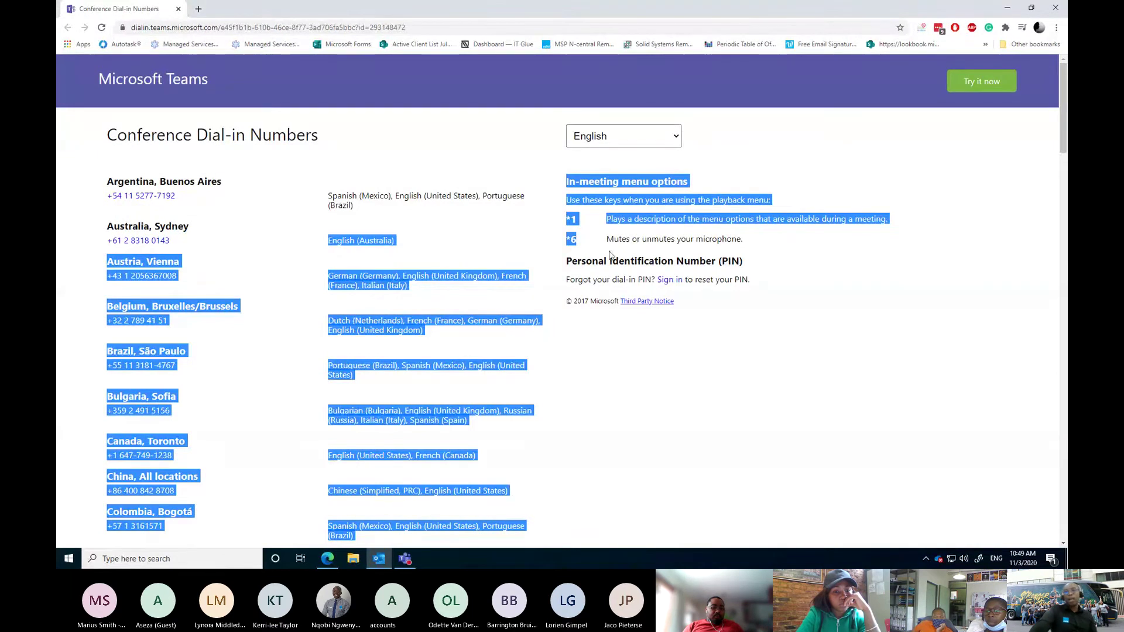
{"action": "left_click", "coordinate": [243, 269]}
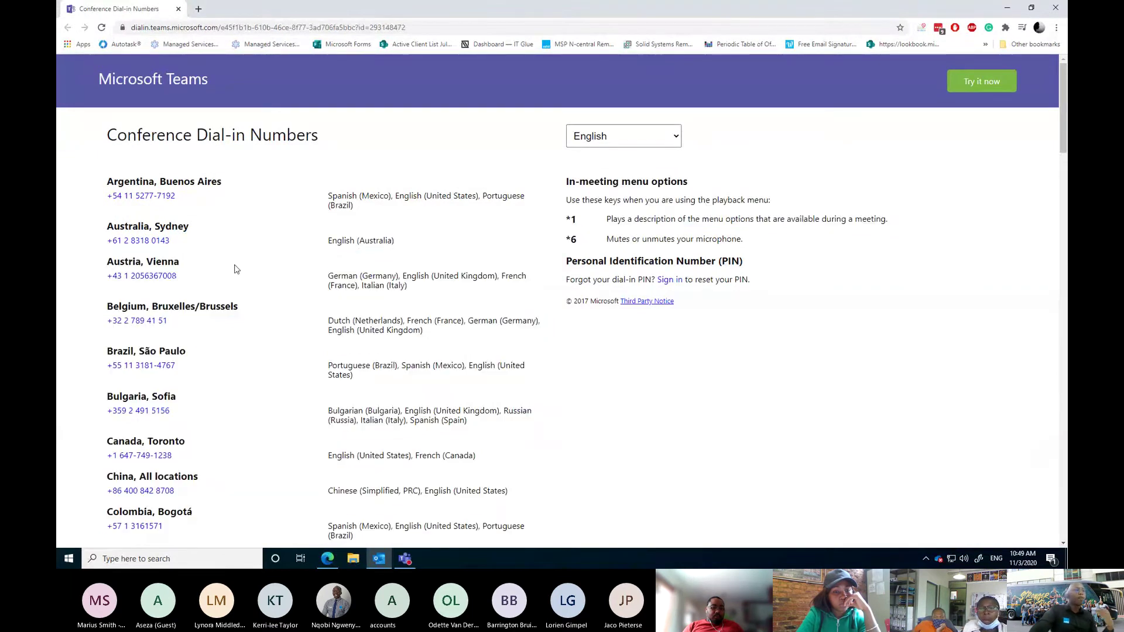
{"action": "scroll", "coordinate": [230, 282], "scroll_direction": "down", "scroll_amount": 2}
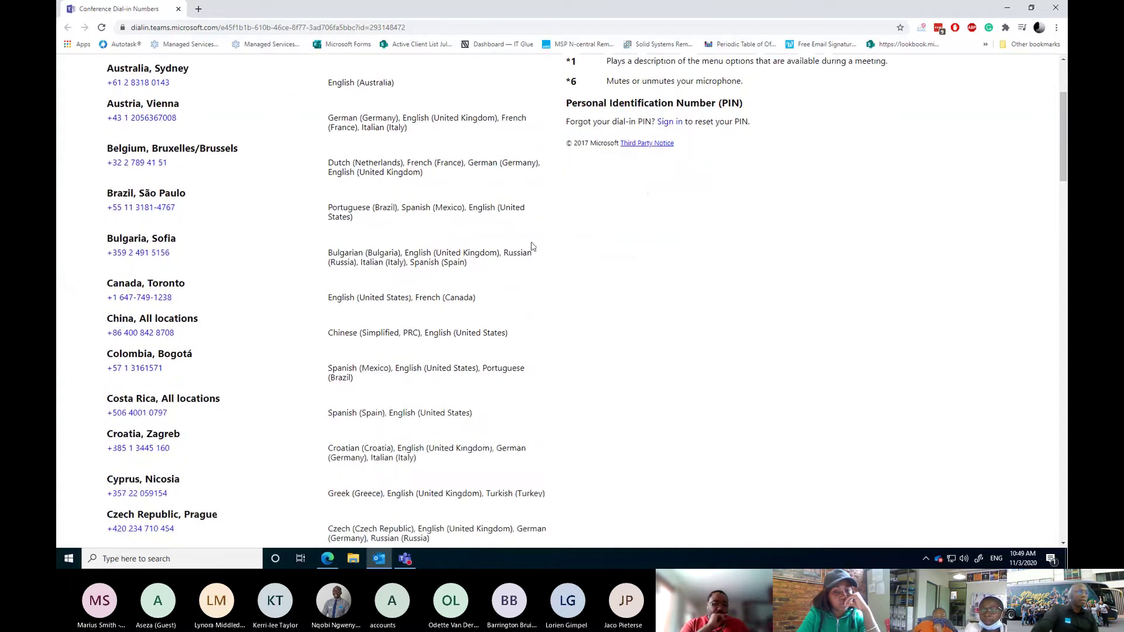
{"action": "left_click", "coordinate": [1055, 7]}
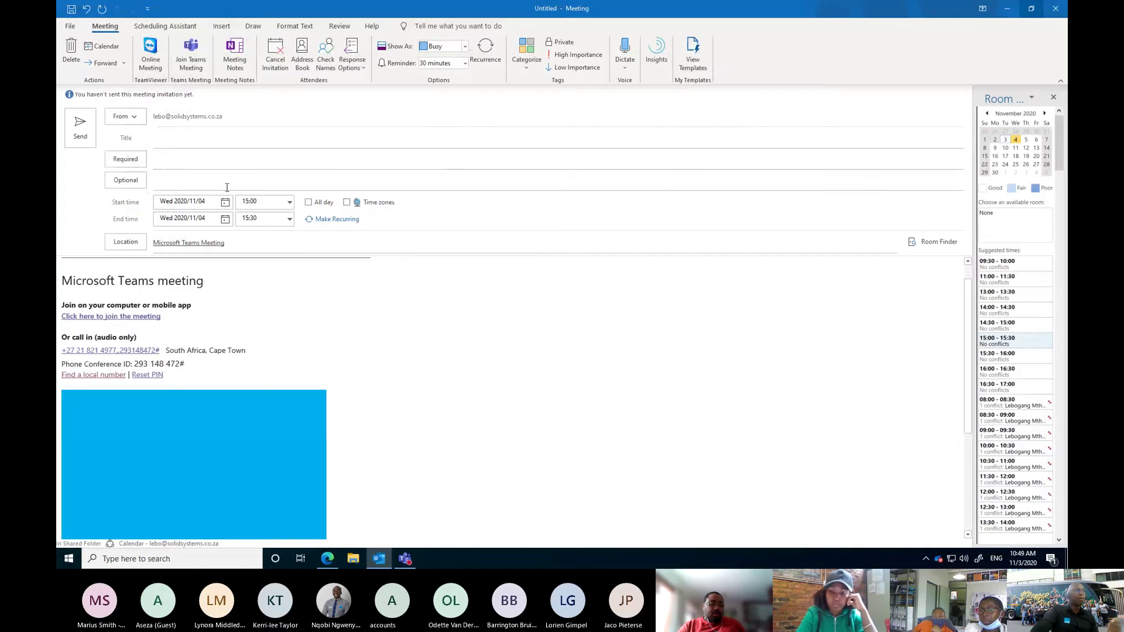
Title the meeting Test and add a recent Solid Systems contact as required attendee
{"action": "left_click", "coordinate": [153, 157]}
{"action": "left_click", "coordinate": [241, 139]}
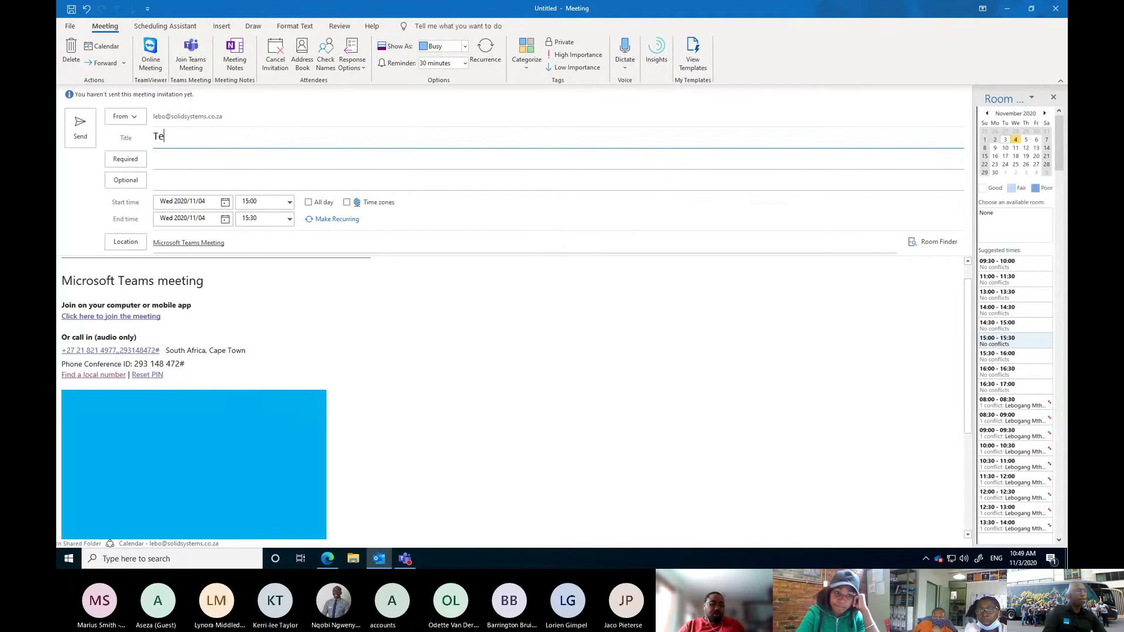
{"action": "left_click", "coordinate": [205, 156]}
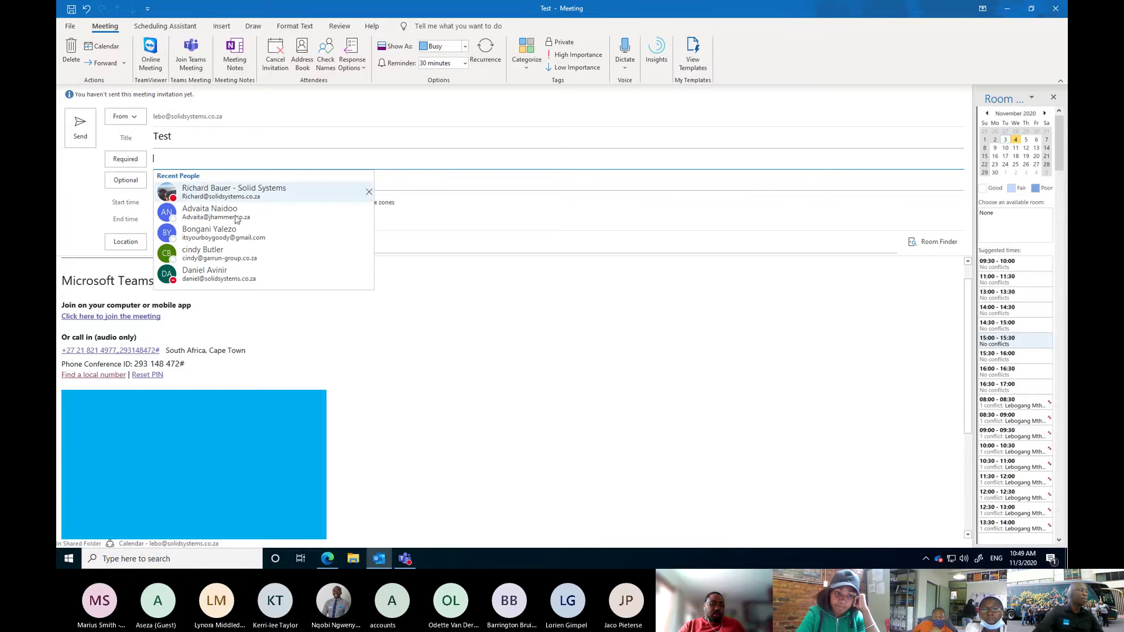
{"action": "left_click", "coordinate": [206, 192]}
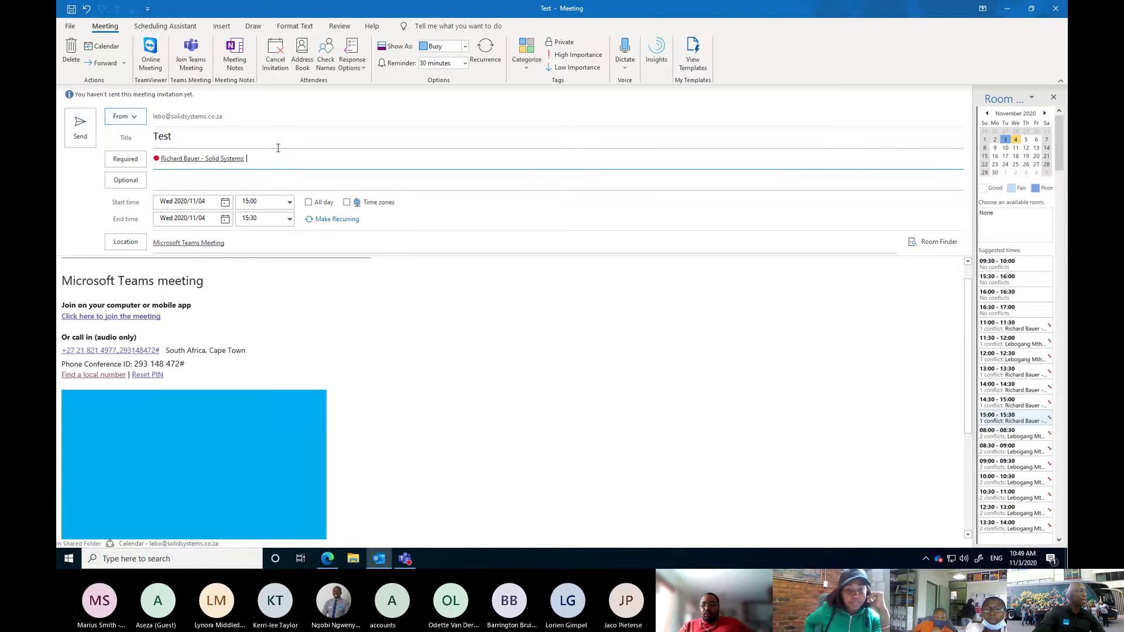
Replace the required attendee with the Solid 365 demo account's e-mail and send the invitation
{"action": "key", "text": "BackSpace"}
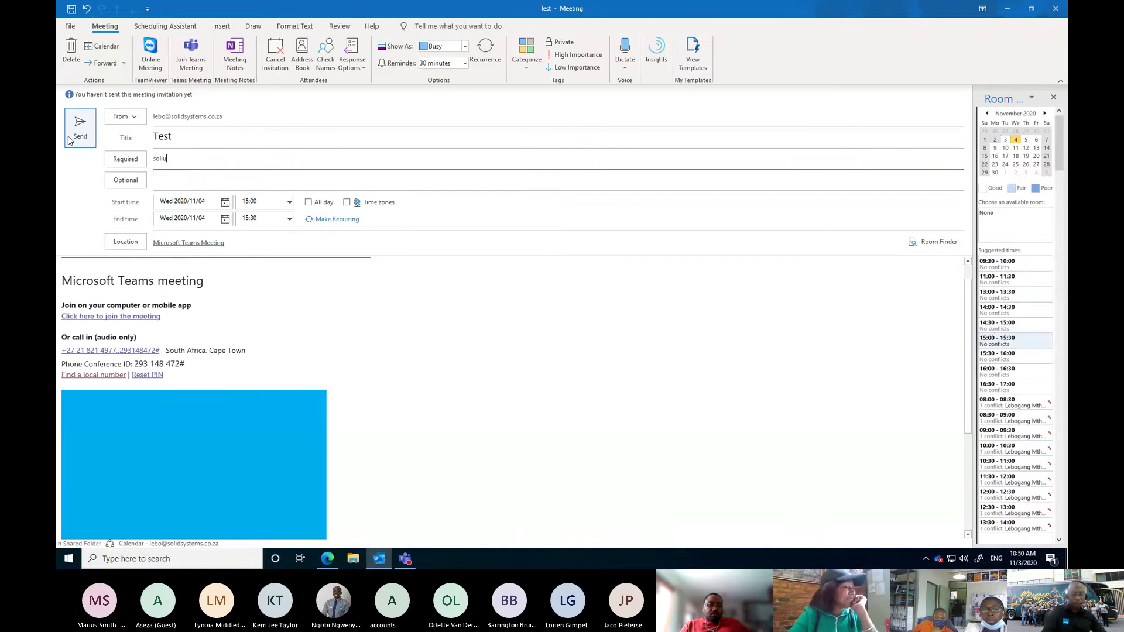
{"action": "type", "text": "soliu"}
{"action": "left_click", "coordinate": [221, 189]}
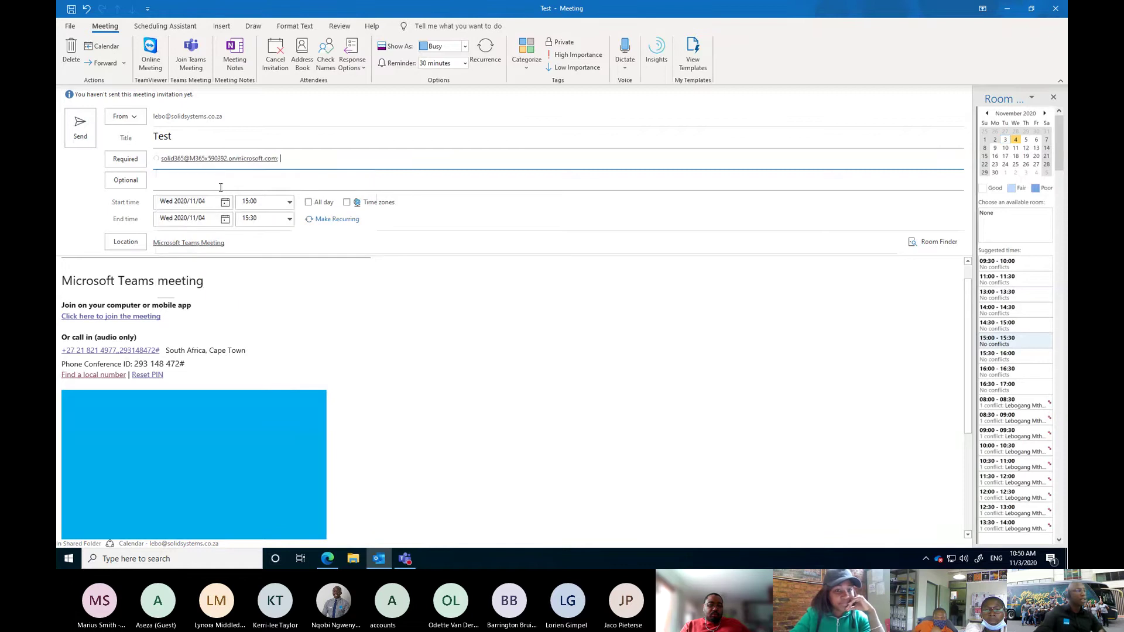
{"action": "left_click", "coordinate": [90, 138]}
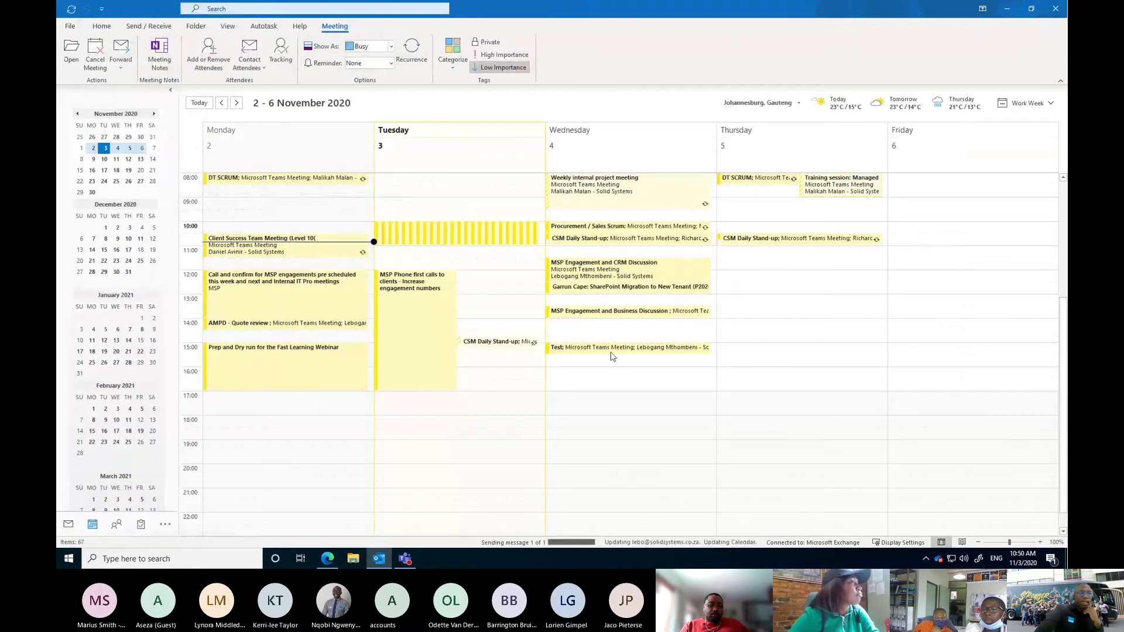
Check the sent Test meeting on November 4 in the Outlook calendar, and switch to the calendar in Teams
{"action": "double_click", "coordinate": [611, 348]}
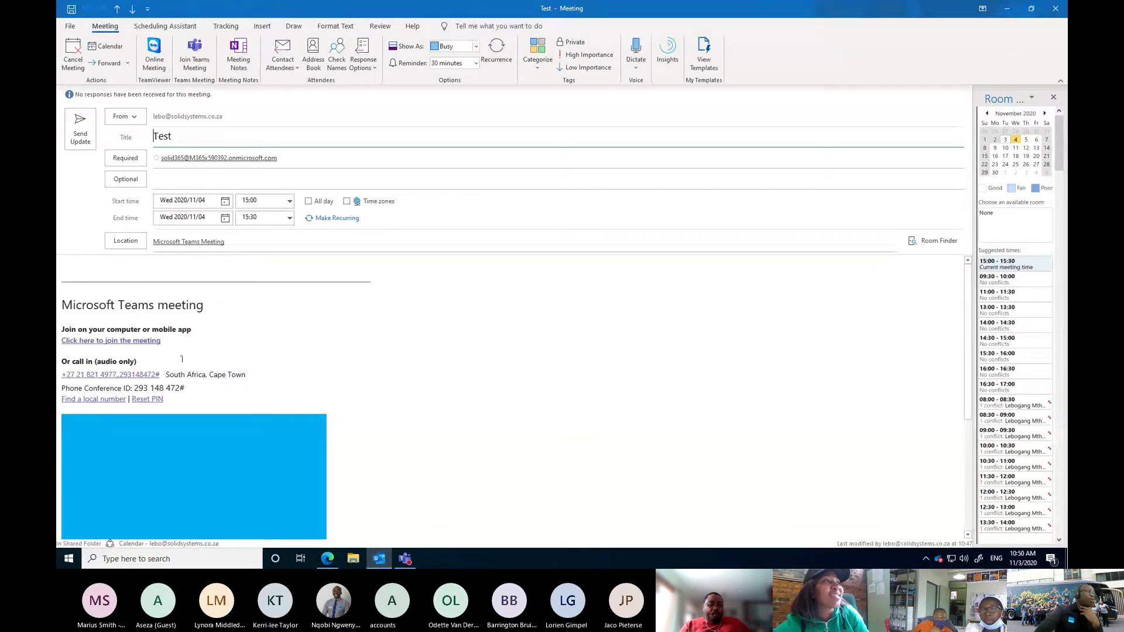
{"action": "left_click", "coordinate": [1055, 10]}
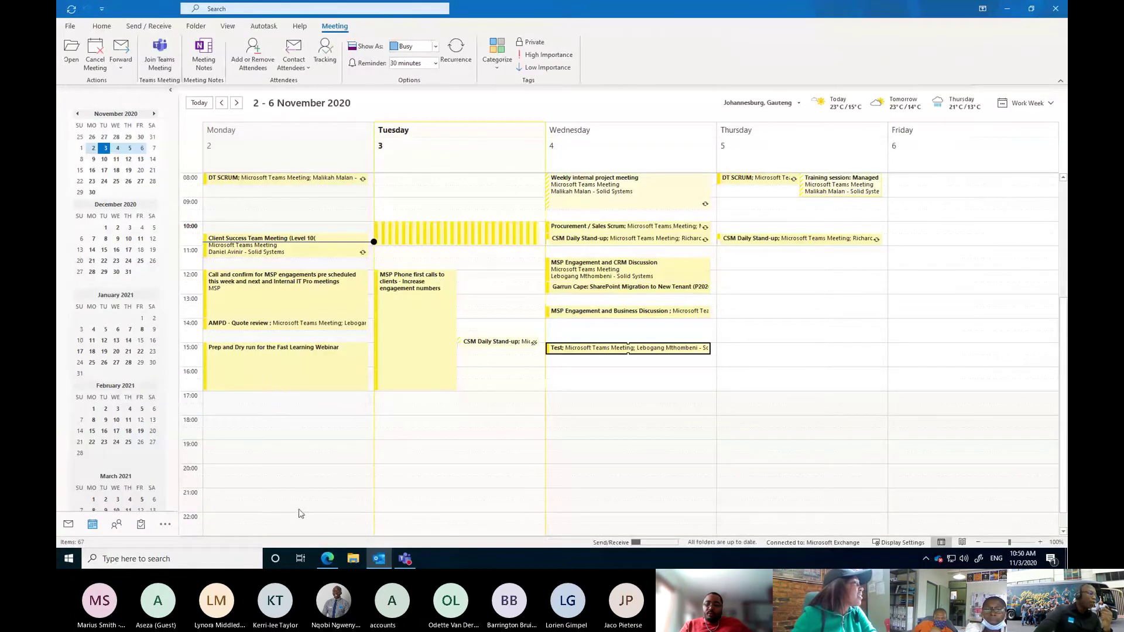
{"action": "left_click", "coordinate": [404, 559]}
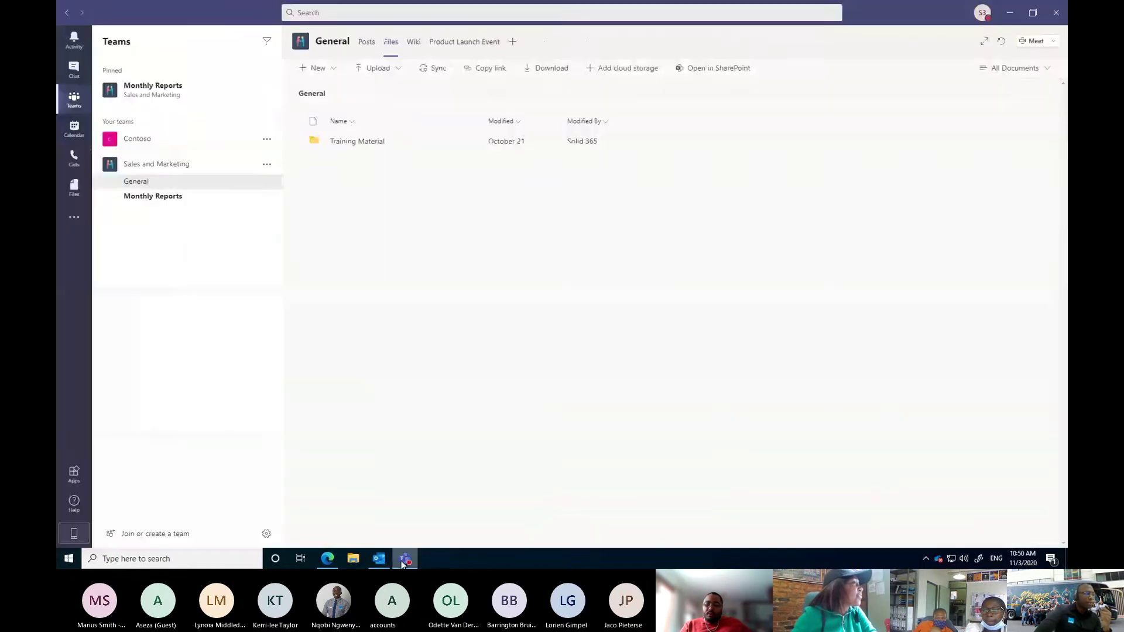
{"action": "left_click", "coordinate": [73, 129]}
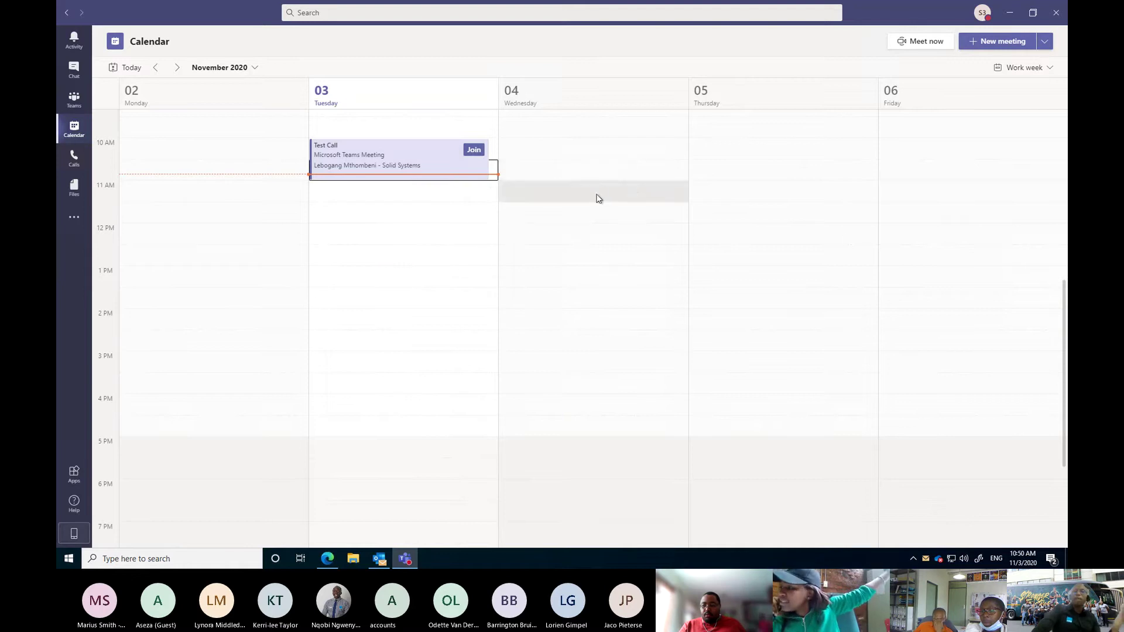
Draft a Teams meeting for November 4, 2020, 2:00 PM to 2:30 PM, with details text "tgjtghjgfhj", and discard it
{"action": "left_click", "coordinate": [611, 321]}
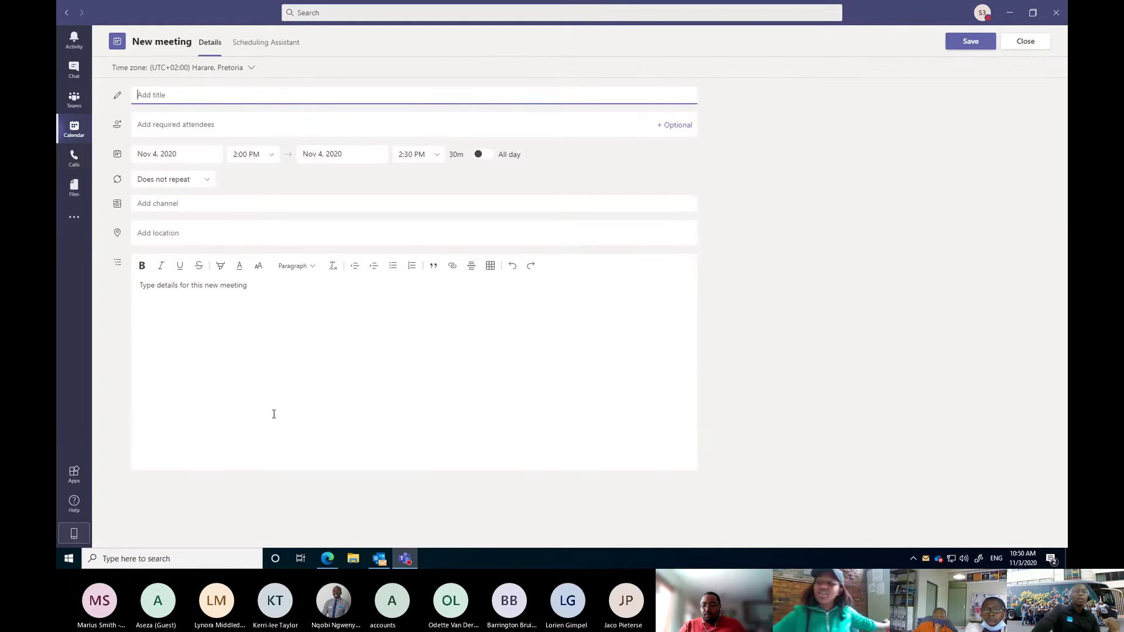
{"action": "left_click", "coordinate": [199, 411]}
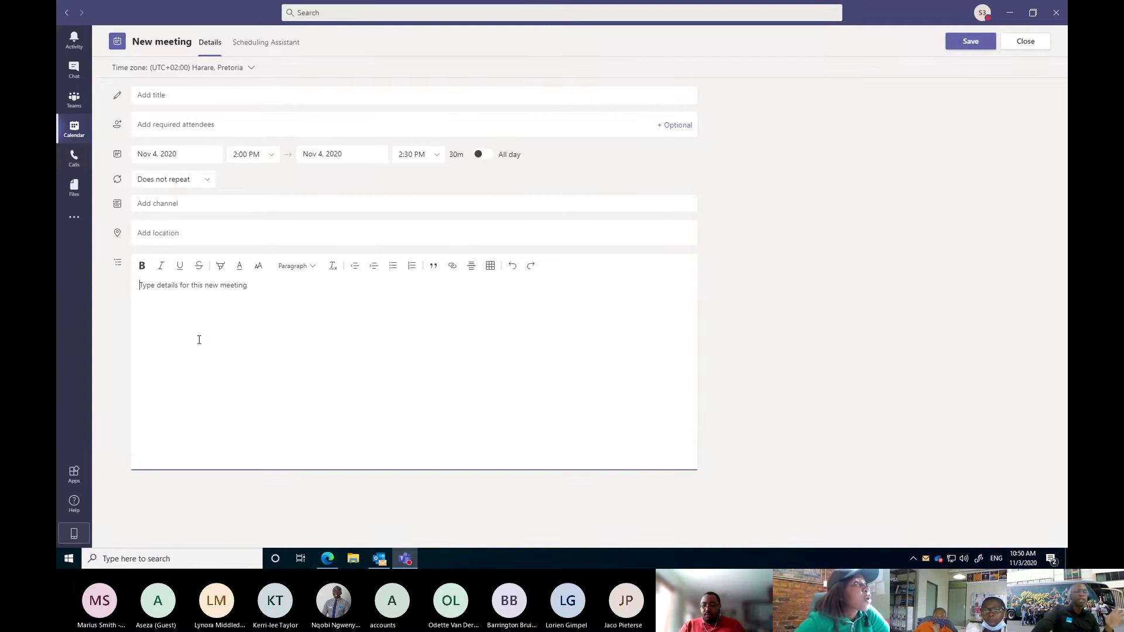
{"action": "type", "text": "tgjtghjgfhj"}
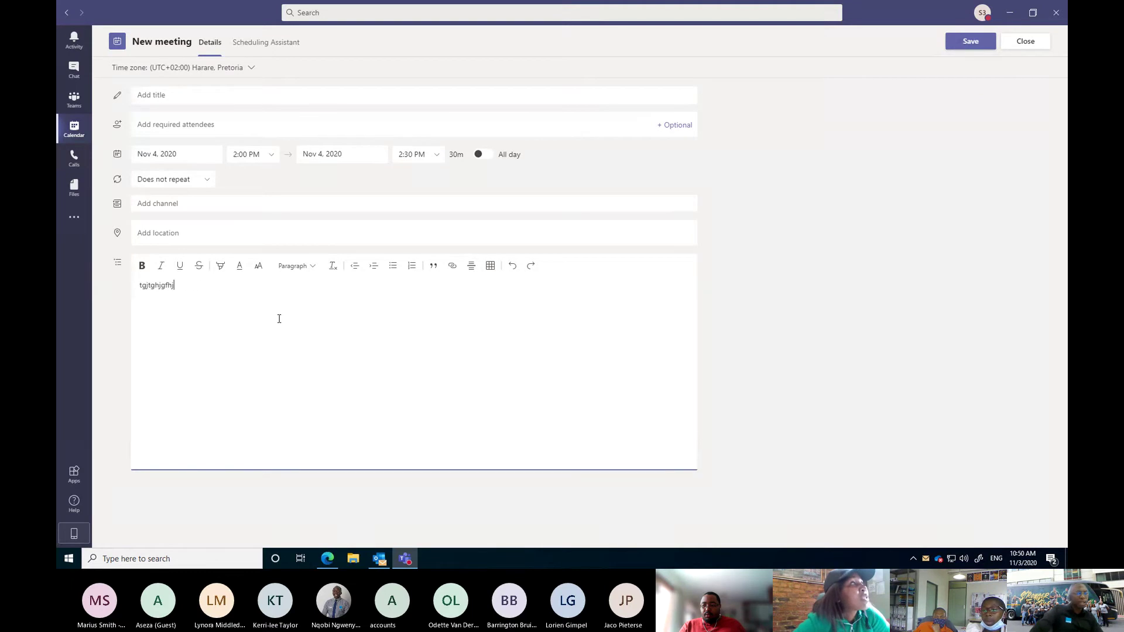
{"action": "left_click", "coordinate": [164, 96]}
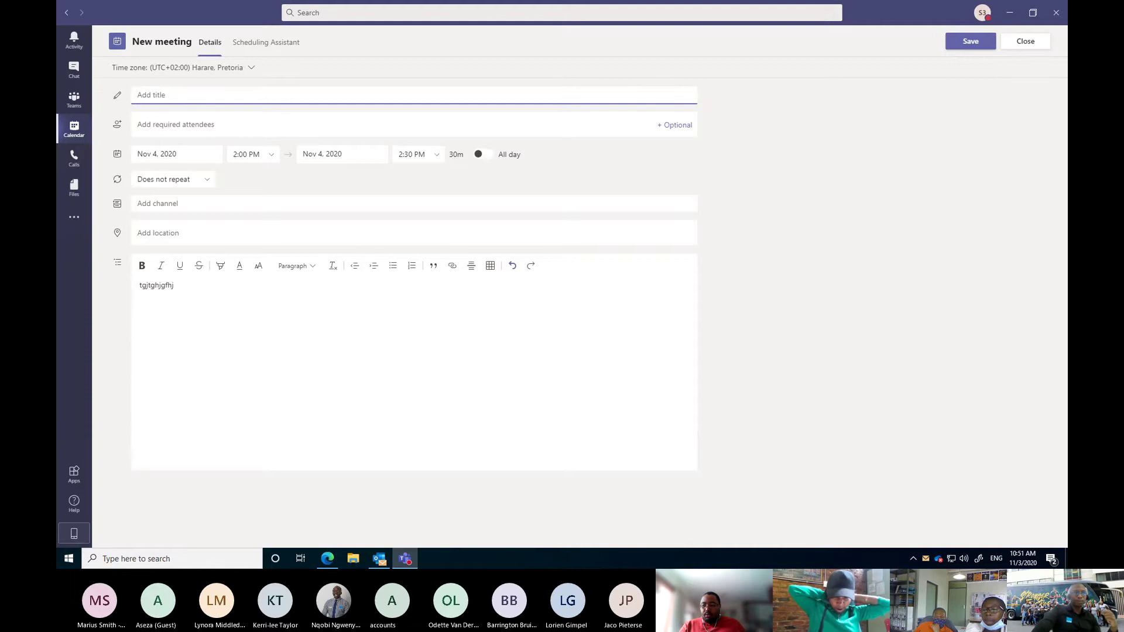
{"action": "left_click", "coordinate": [1023, 42]}
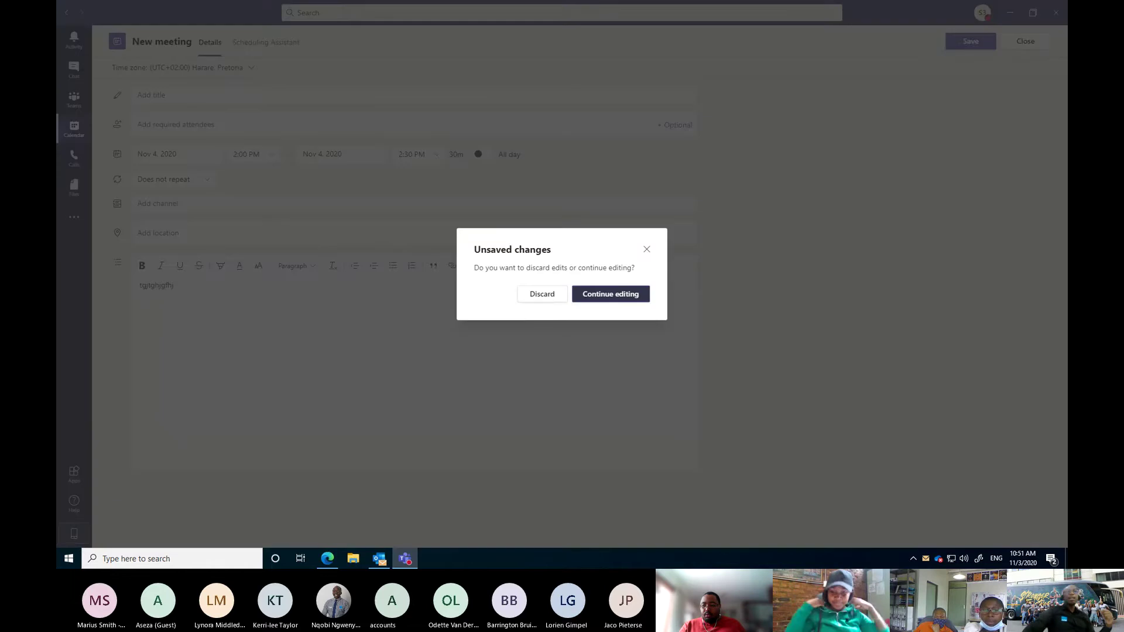
{"action": "left_click", "coordinate": [597, 298]}
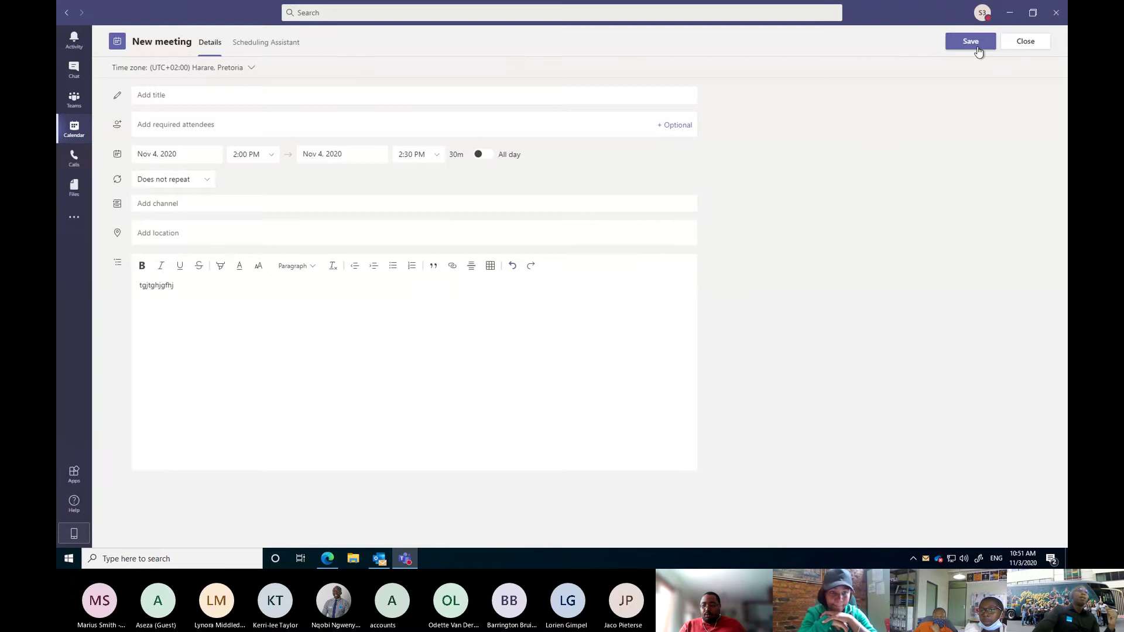
{"action": "left_click", "coordinate": [1022, 44]}
{"action": "left_click", "coordinate": [534, 297]}
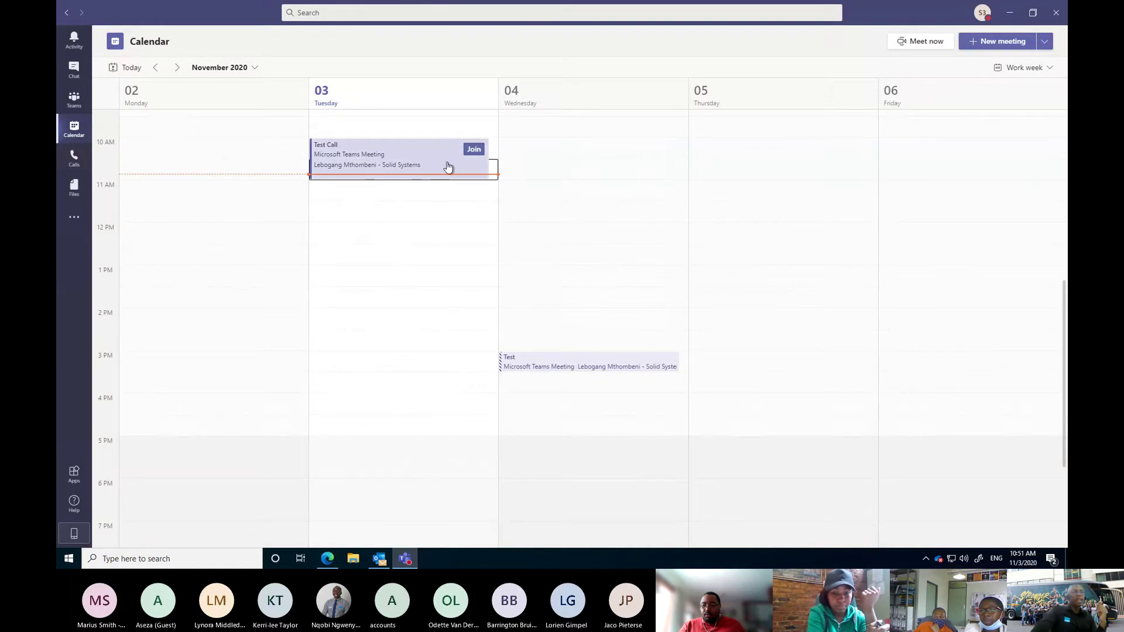
Open the Test Call join screen's device settings, select BOETIE_XPS - Integrated Webcam as the camera, and check the speaker options
{"action": "left_click", "coordinate": [916, 325]}
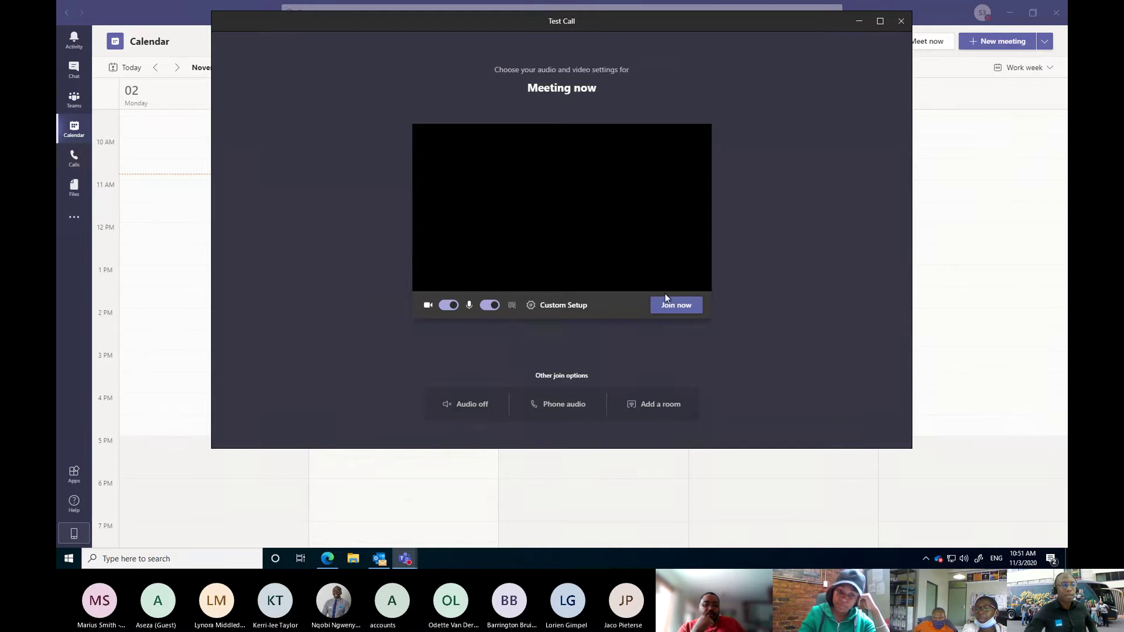
{"action": "left_click", "coordinate": [553, 306]}
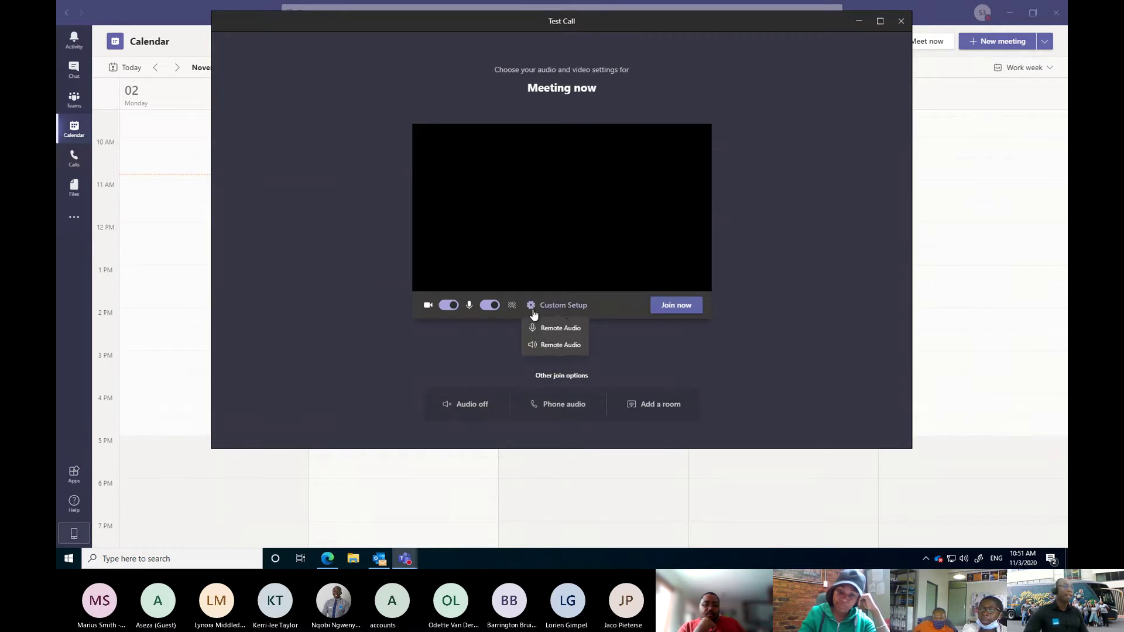
{"action": "left_click", "coordinate": [564, 308]}
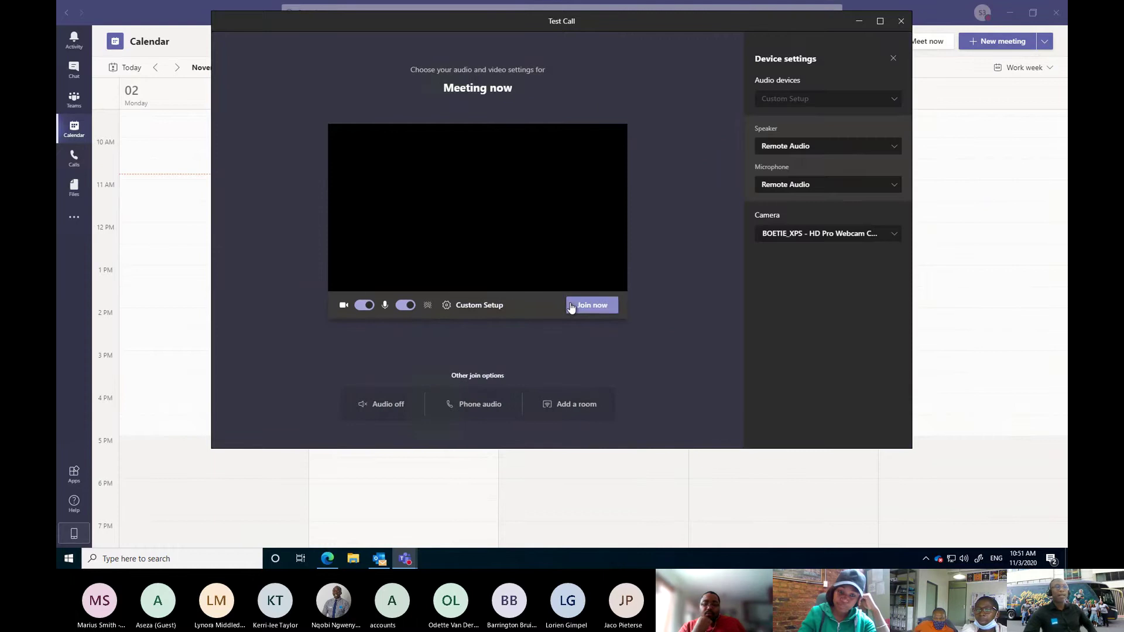
{"action": "left_click", "coordinate": [846, 235]}
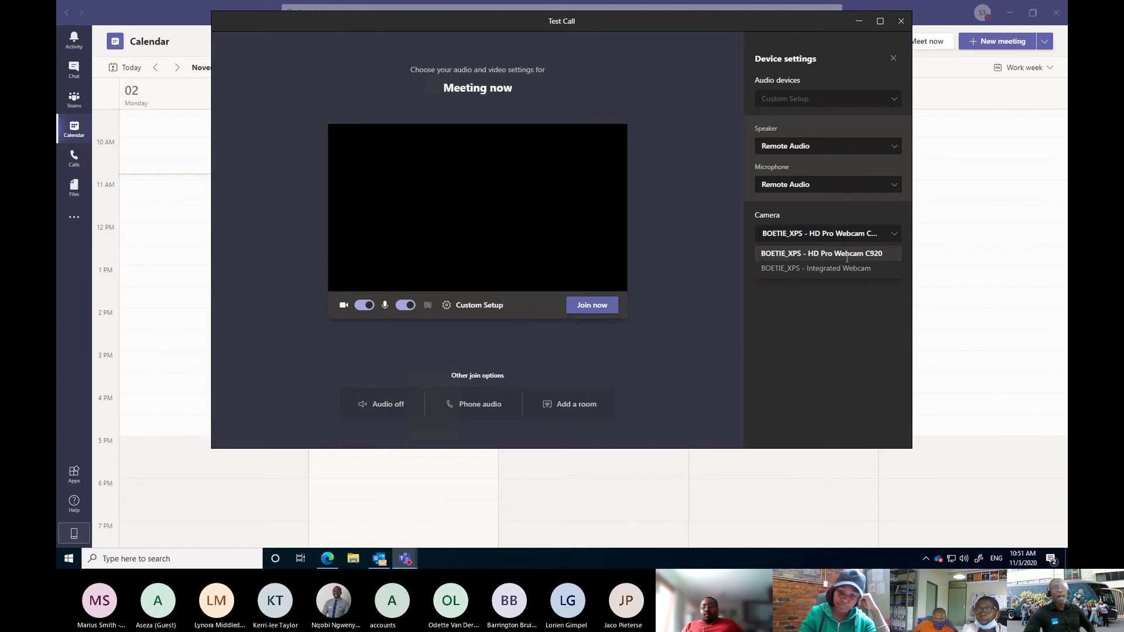
{"action": "left_click", "coordinate": [828, 270]}
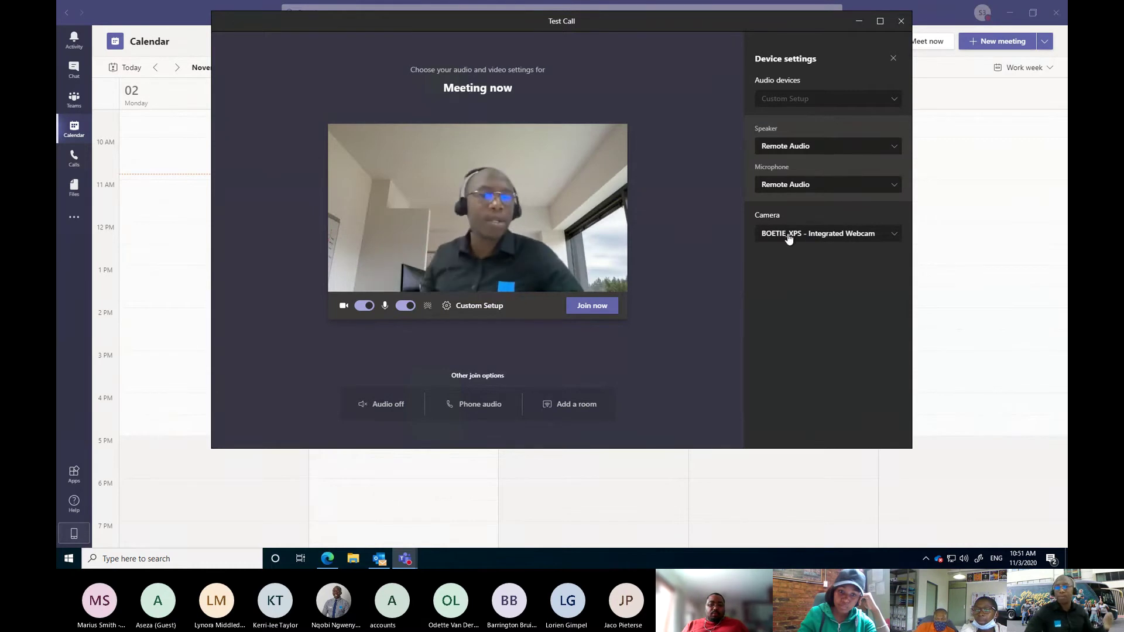
{"action": "left_click", "coordinate": [790, 147]}
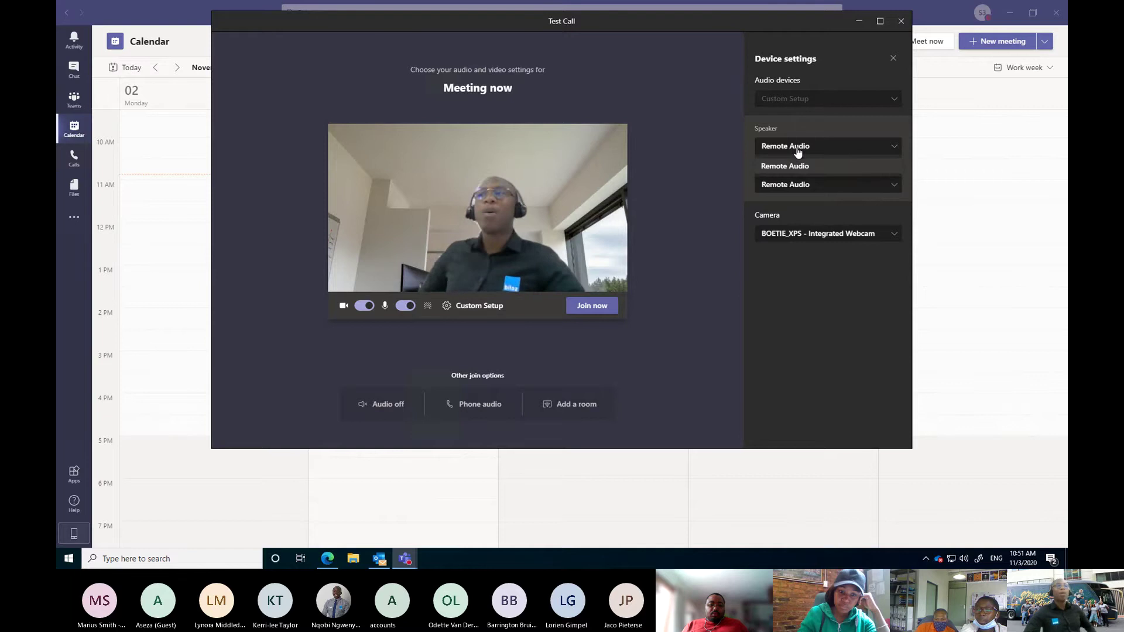
{"action": "left_click", "coordinate": [827, 146]}
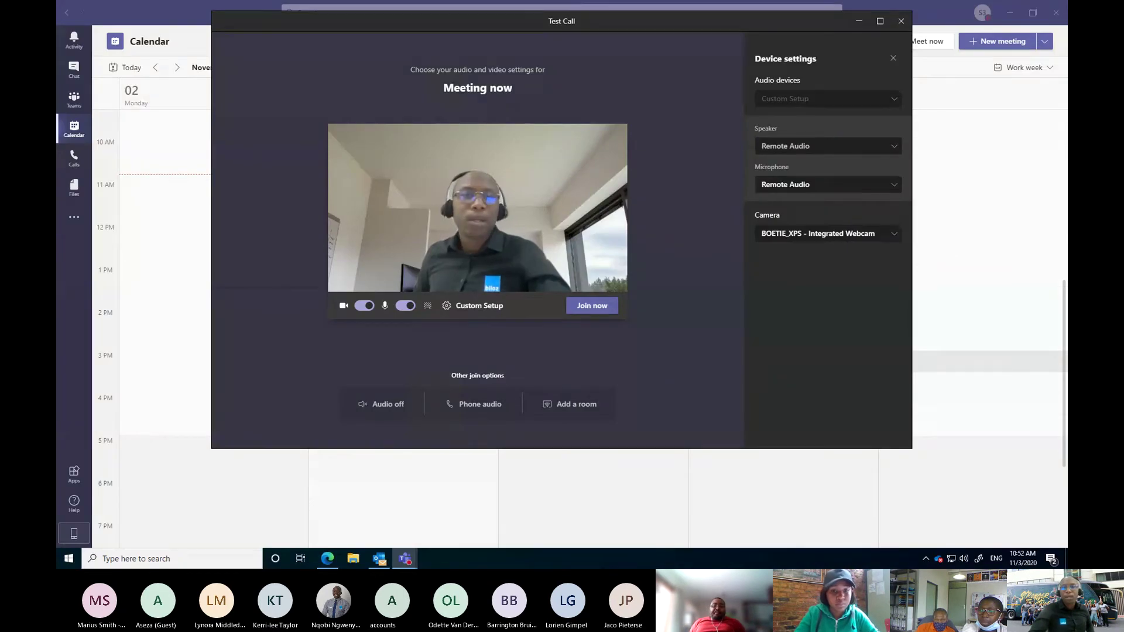
Review the speaker and microphone choices in the live Making the most of Microsoft 365 meeting's device settings, and return to Test Call
{"action": "left_click_drag", "start_coordinate": [379, 546], "coordinate": [379, 3]}
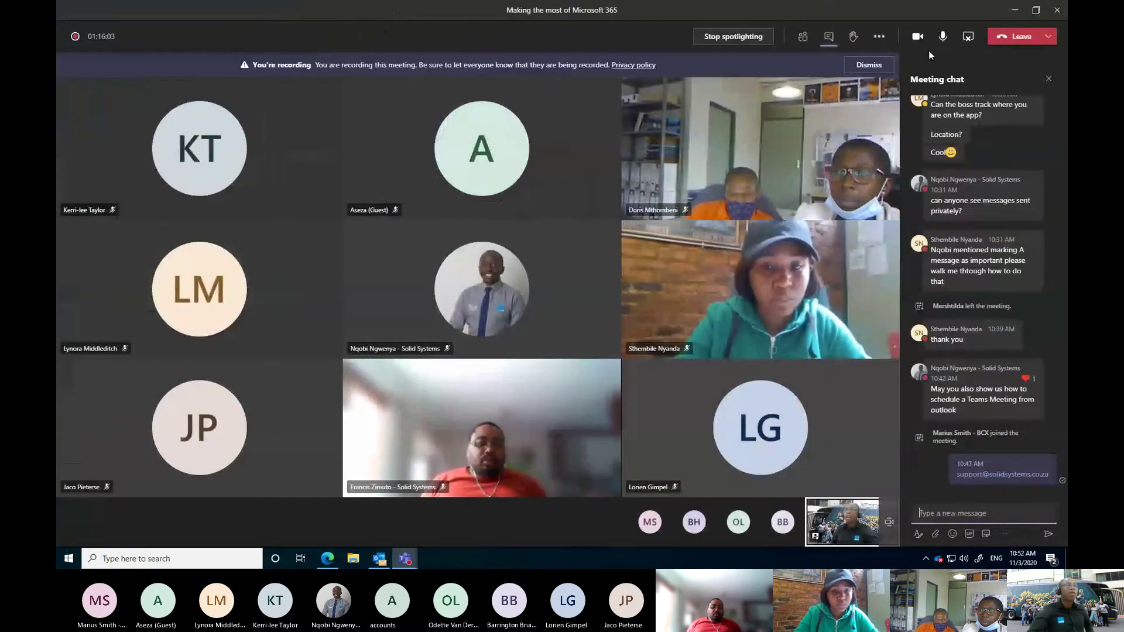
{"action": "left_click", "coordinate": [878, 36]}
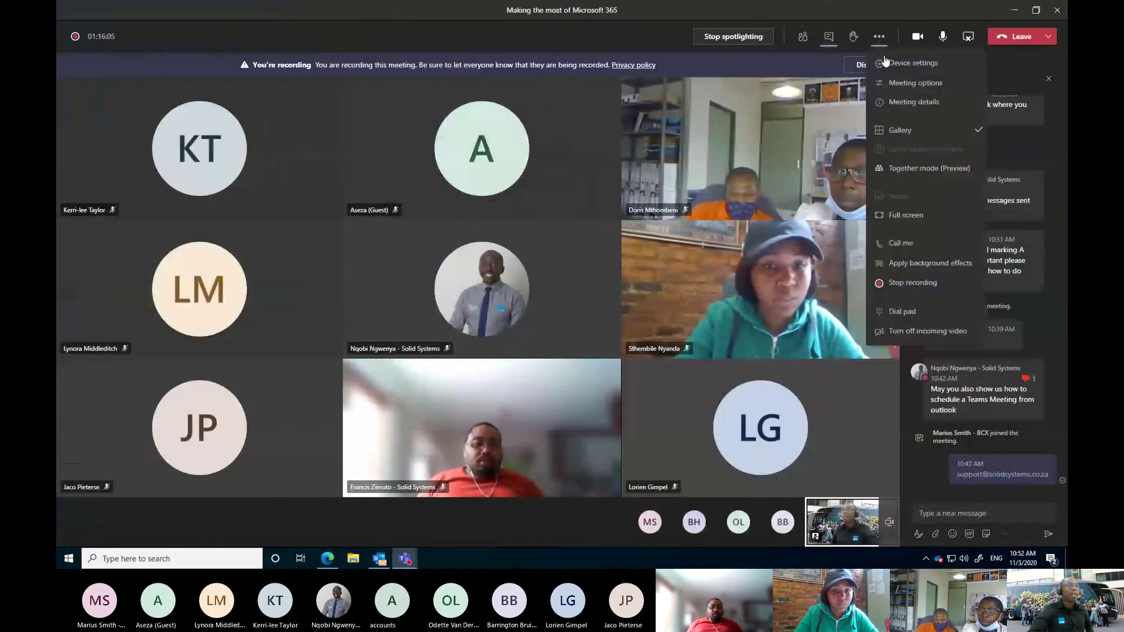
{"action": "left_click", "coordinate": [914, 62]}
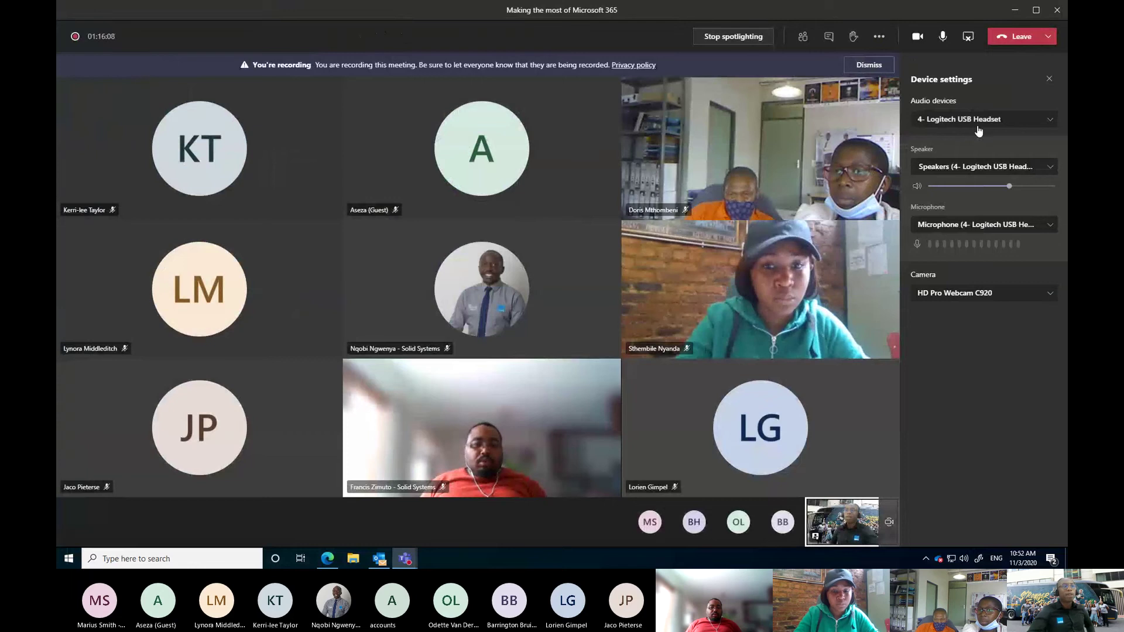
{"action": "left_click", "coordinate": [946, 169]}
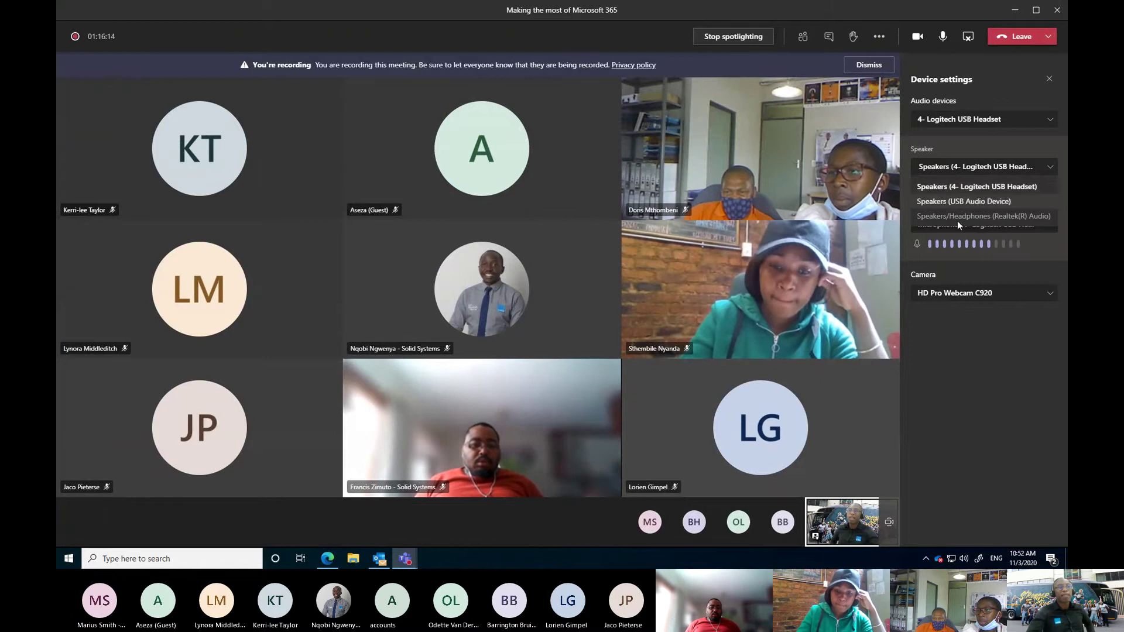
{"action": "left_click", "coordinate": [972, 229]}
{"action": "left_click", "coordinate": [972, 228]}
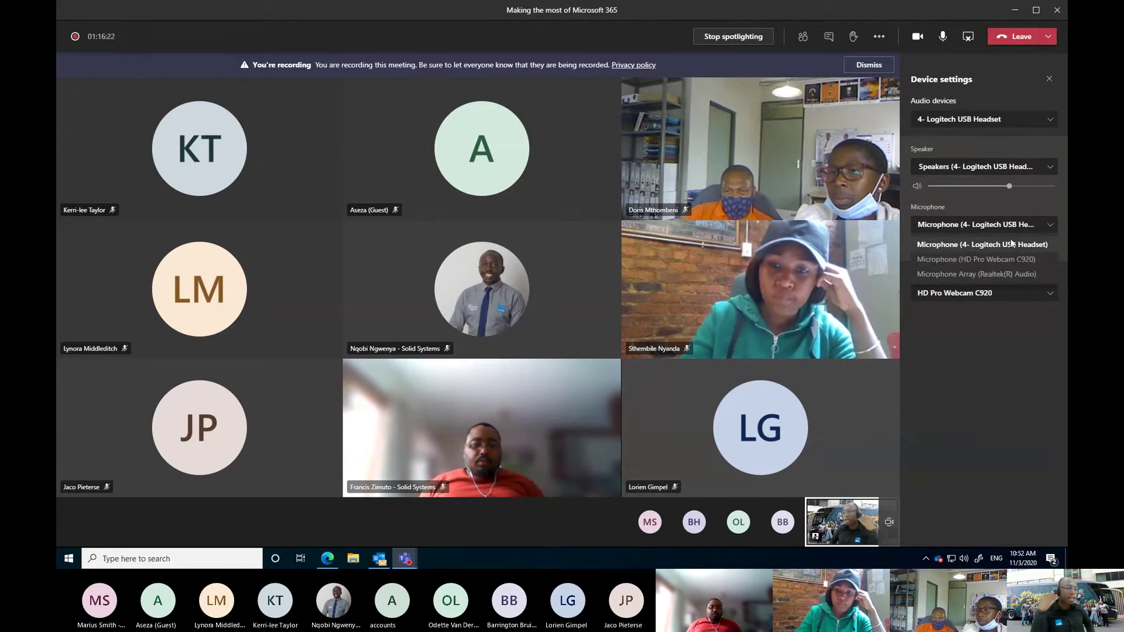
{"action": "left_click", "coordinate": [969, 330]}
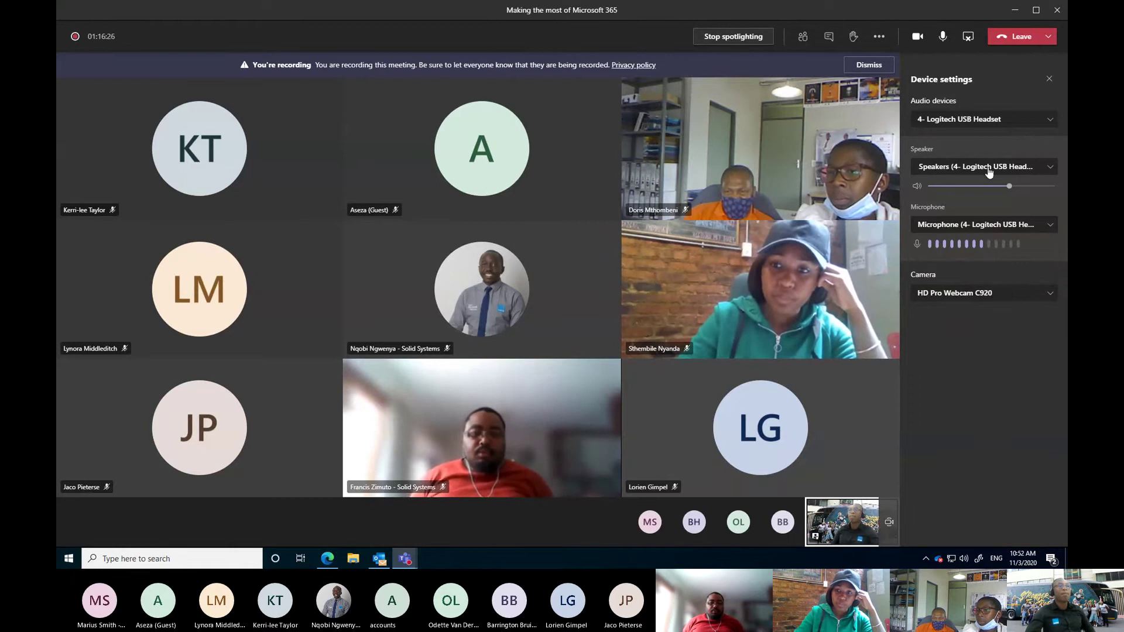
{"action": "left_click", "coordinate": [1015, 10]}
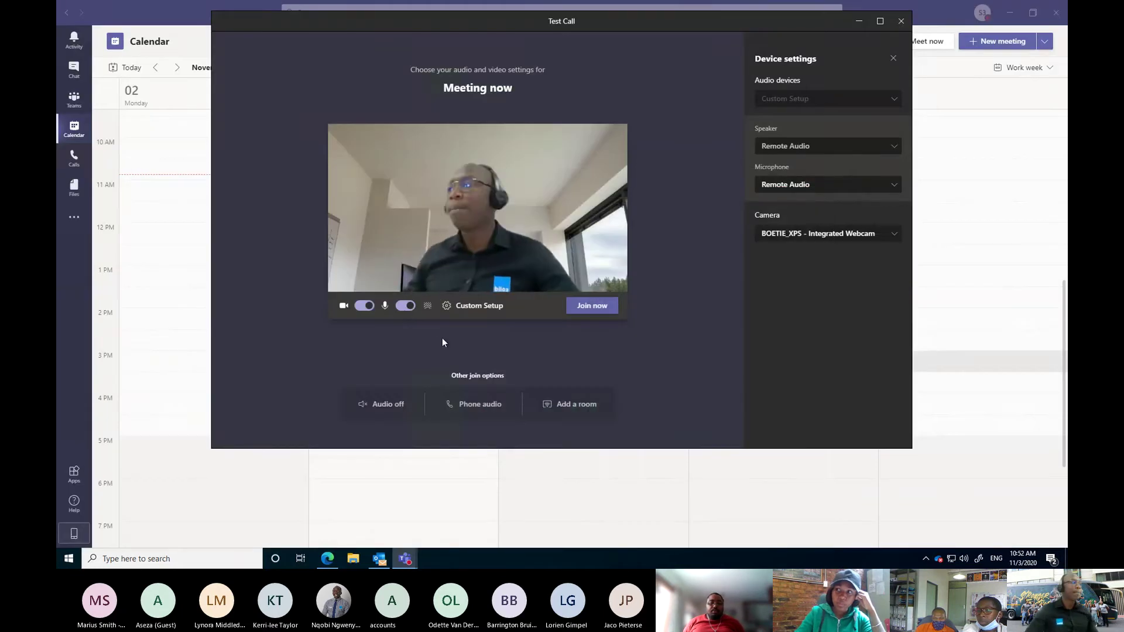
Apply the glass-walled industrial office image as the video background for Test Call
{"action": "left_click", "coordinate": [428, 305]}
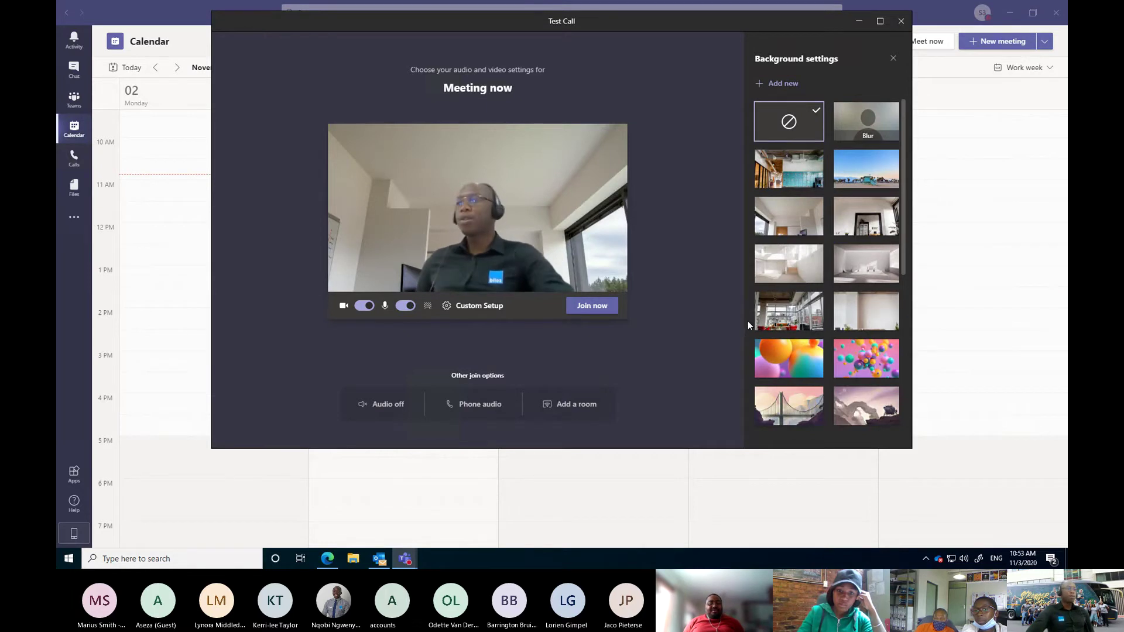
{"action": "left_click", "coordinate": [787, 310]}
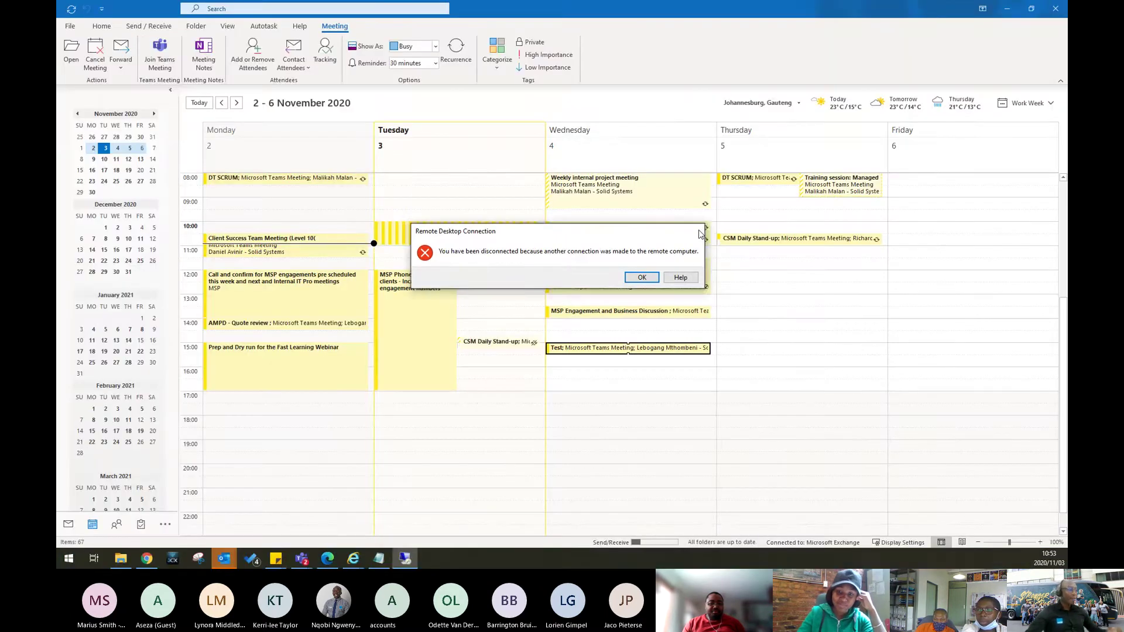
Dismiss the Remote Desktop disconnection message and reconnect to the remote session showing the Test Call join screen
{"action": "left_click", "coordinate": [696, 232]}
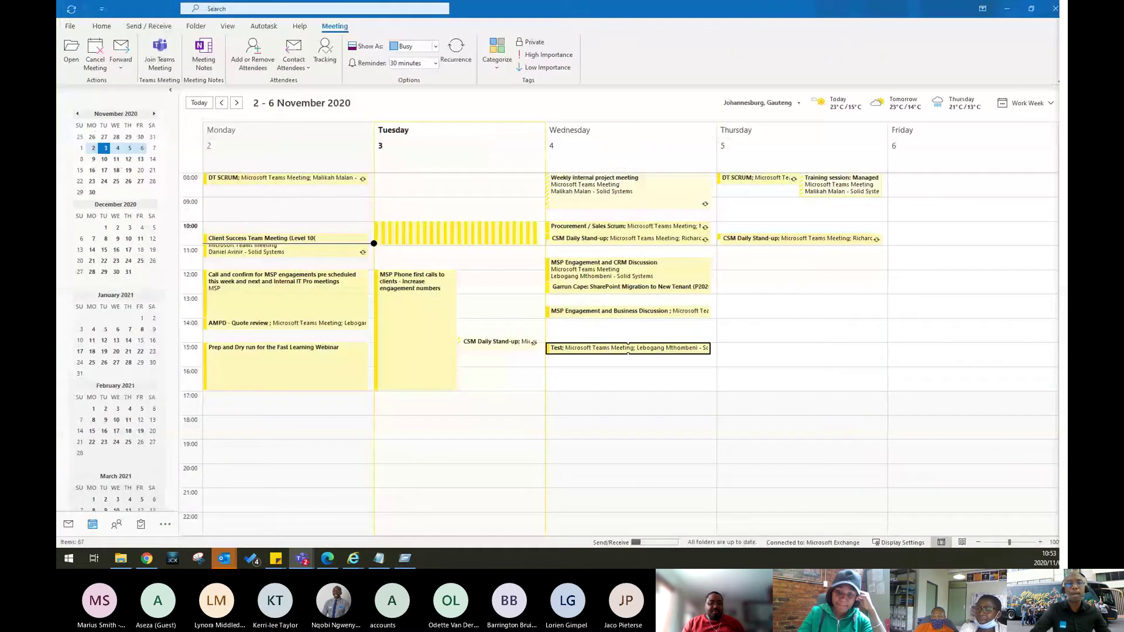
{"action": "left_click_drag", "start_coordinate": [748, 567], "coordinate": [143, 1]}
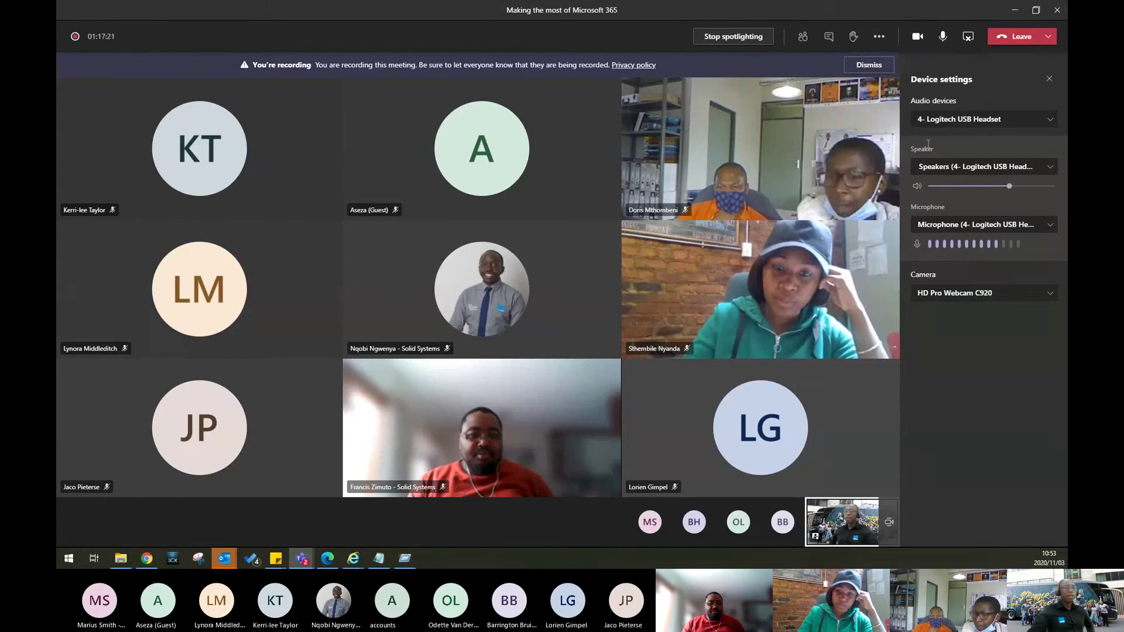
{"action": "double_click", "coordinate": [936, 12]}
{"action": "left_click_drag", "start_coordinate": [1054, 268], "coordinate": [1067, 268]}
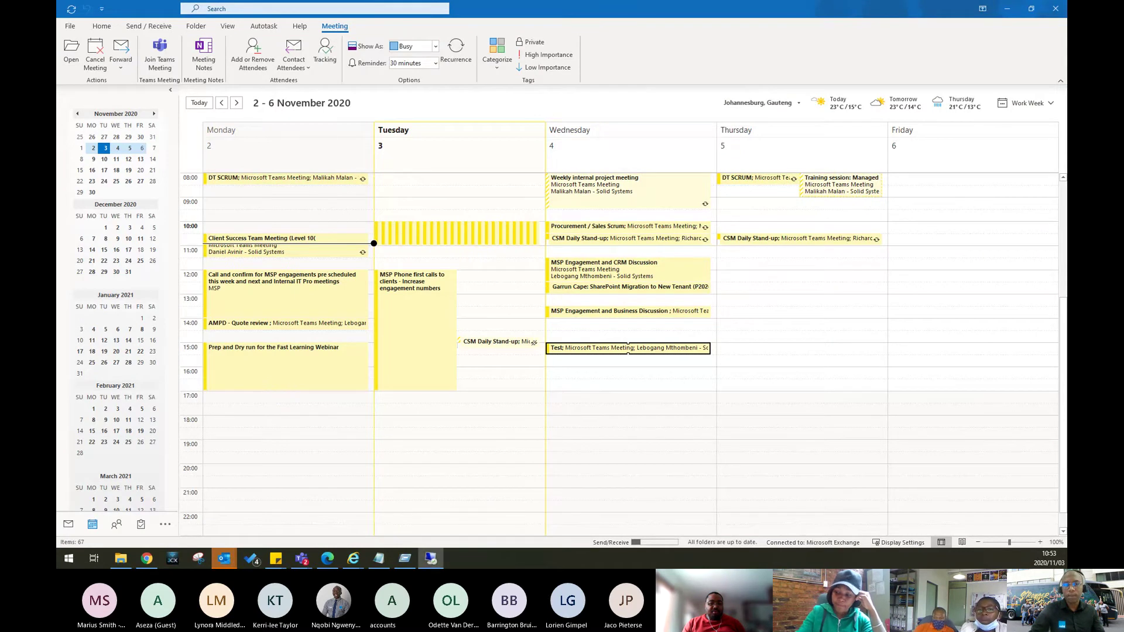
{"action": "left_click_drag", "start_coordinate": [1067, 376], "coordinate": [467, 2]}
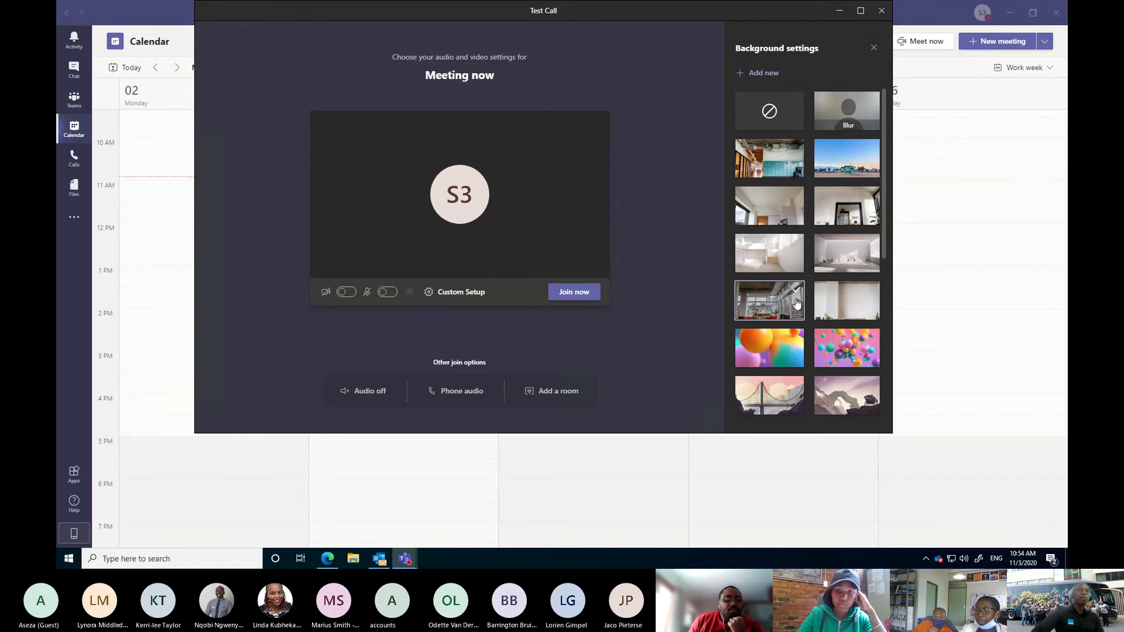
Open the custom device setup for Test Call
{"action": "left_click", "coordinate": [450, 294]}
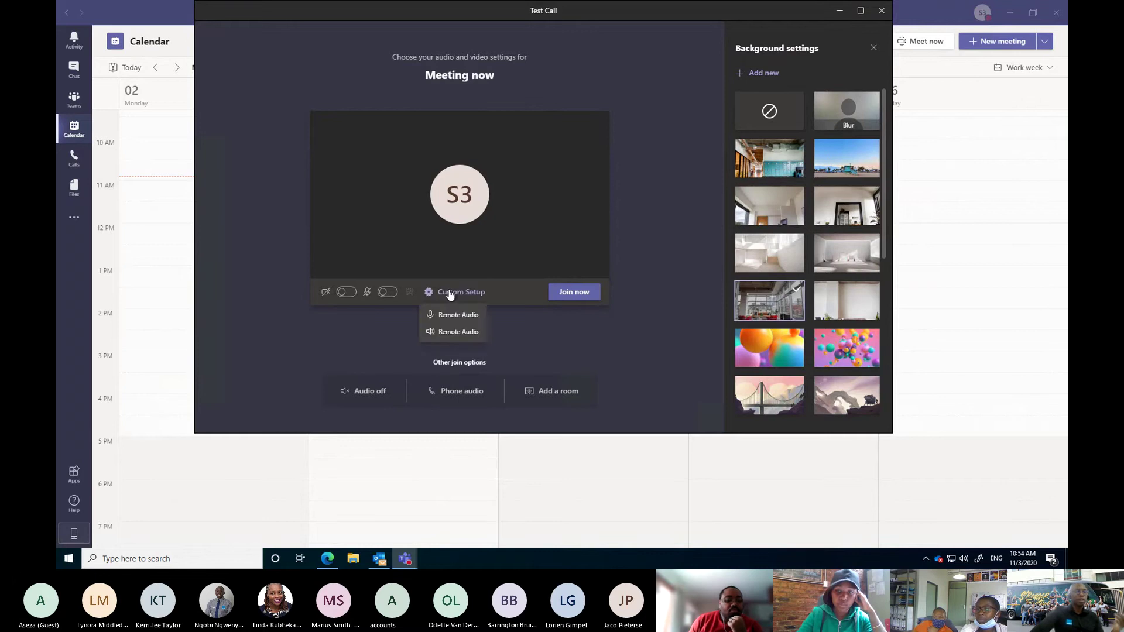